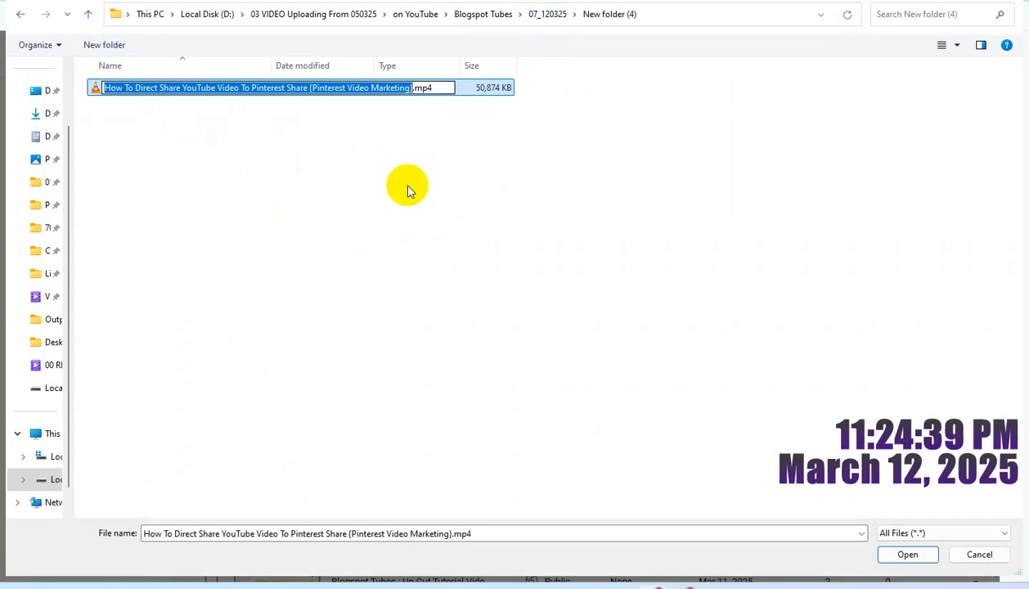
# Step: Open the MP4's properties and fill its Title and Subtitle with "How To Direct Share YouTube Video To Pinterest Share {Pinterest Video Marketing}"
pyautogui.click(297, 161)
pyautogui.click(220, 93)
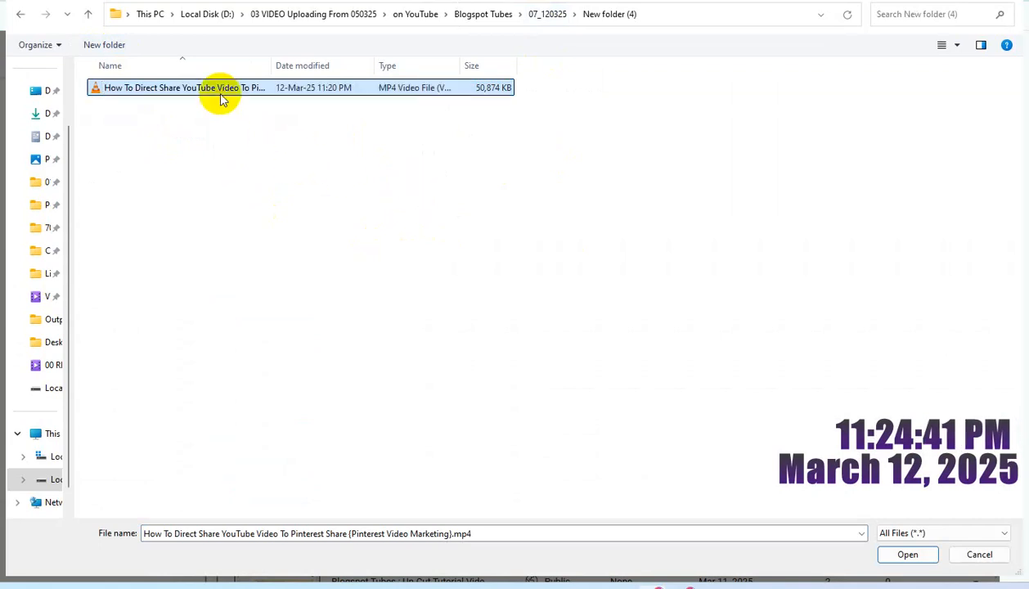
pyautogui.hotkey('alt', 'Return')
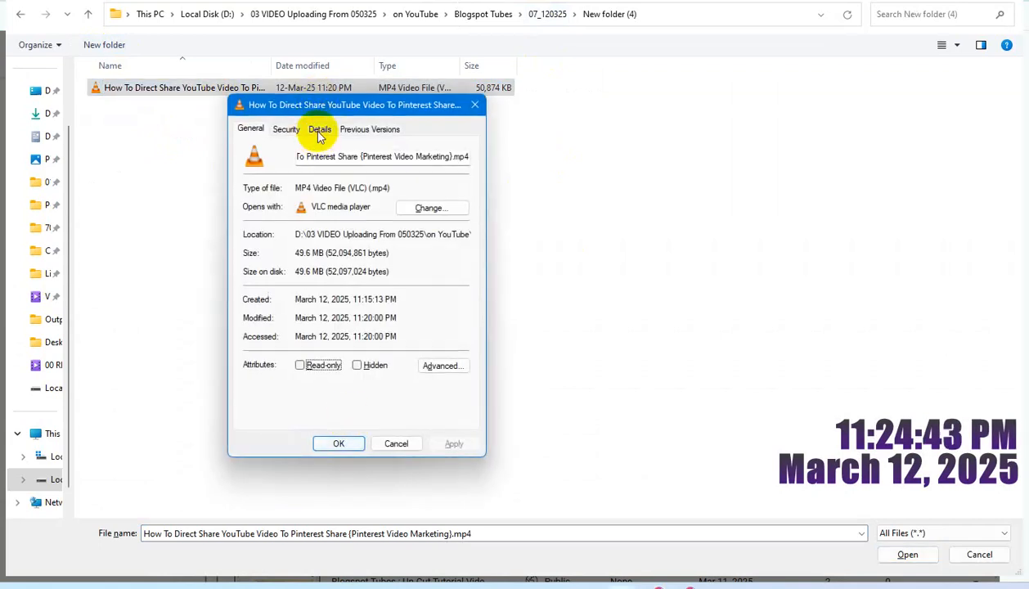
pyautogui.click(317, 129)
pyautogui.click(348, 185)
pyautogui.write('How To Direct Share YouTube Video To Pinterest Share (Pinterest Video Marketing)')
pyautogui.click(361, 197)
pyautogui.write('How To Direct Share YouTube Video To Pinterest Share (Pinterest Video Marketing)')
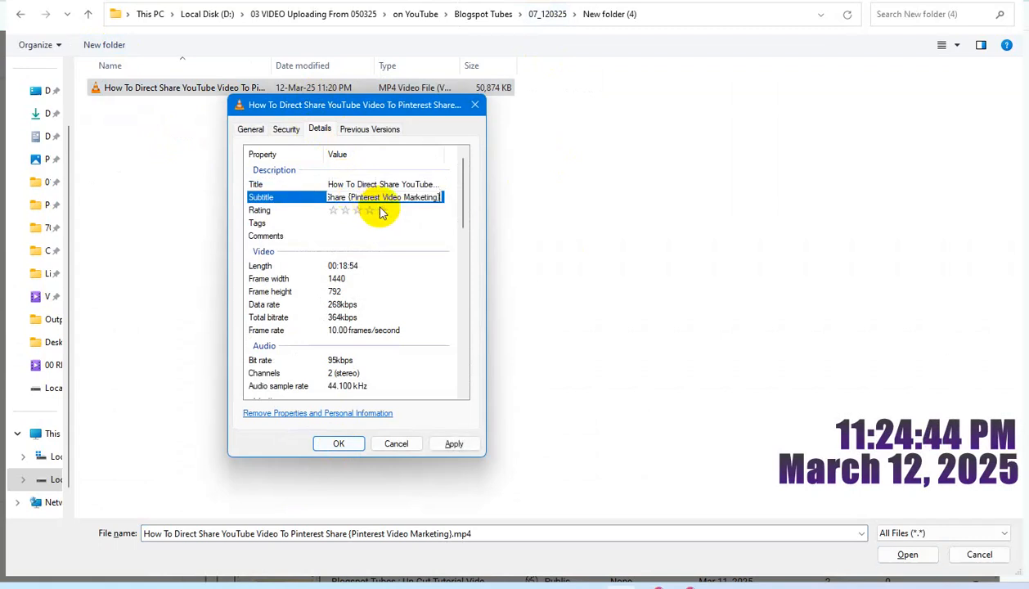
# Step: Rate the file five stars, fill its Tags and Comments with the same video title, and save the properties
pyautogui.click(382, 210)
pyautogui.click(352, 224)
pyautogui.write('How To Direct Share YouTube Video To Pinterest Share (Pinterest Video Marketing)')
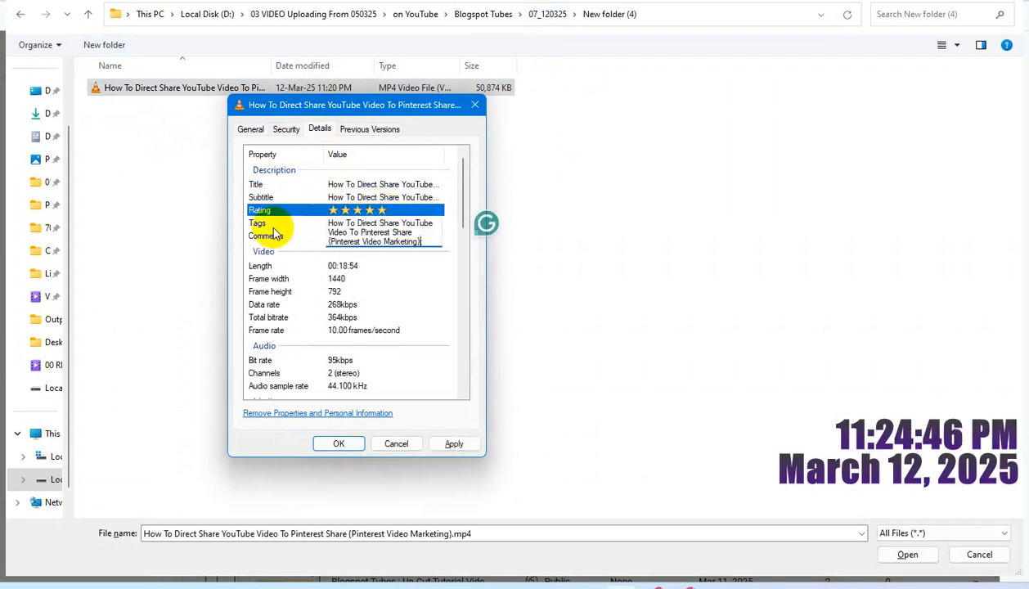
pyautogui.click(314, 237)
pyautogui.write('How To Direct Share YouTube Video To Pinterest Share (Pinterest Video Marketing)')
pyautogui.click(454, 443)
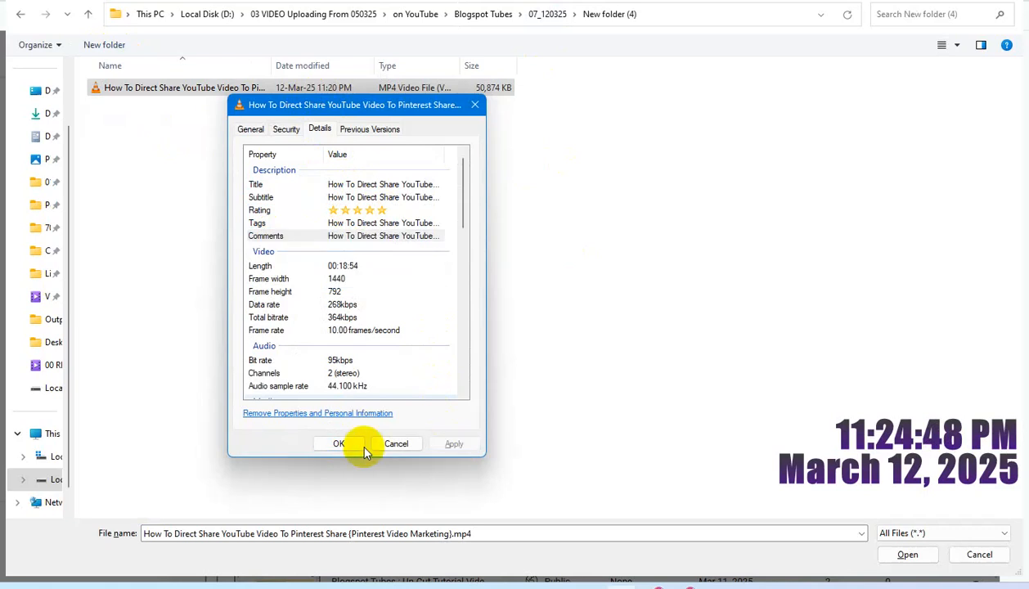
pyautogui.click(338, 445)
# Step: Upload the MP4 and append "How To Direct Share YouTube Video To Pinterest Share {Pinterest Video Marketing}" to the "Blogspot Tubes :" title
pyautogui.click(905, 555)
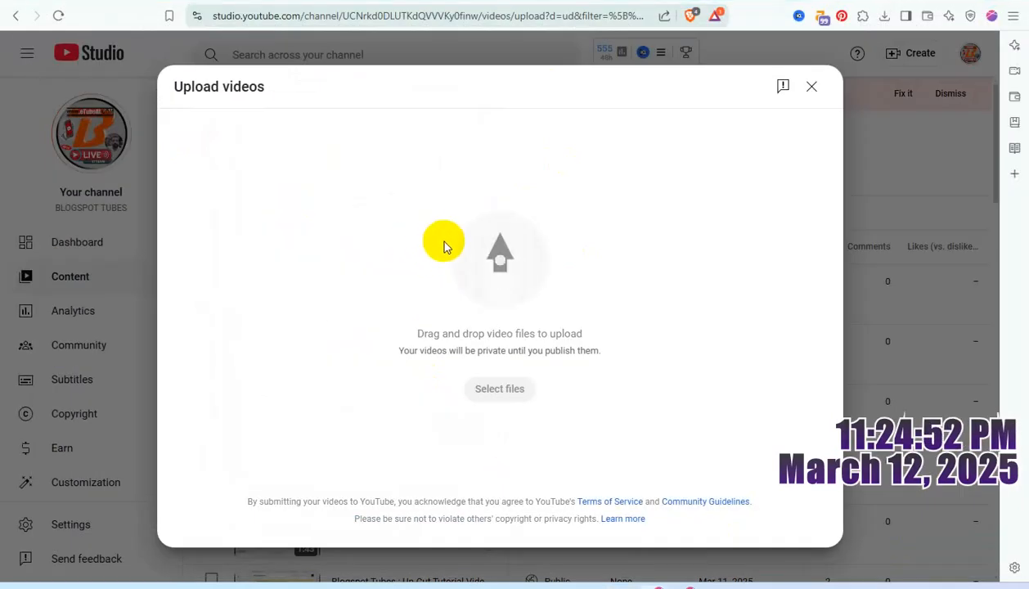
pyautogui.click(301, 235)
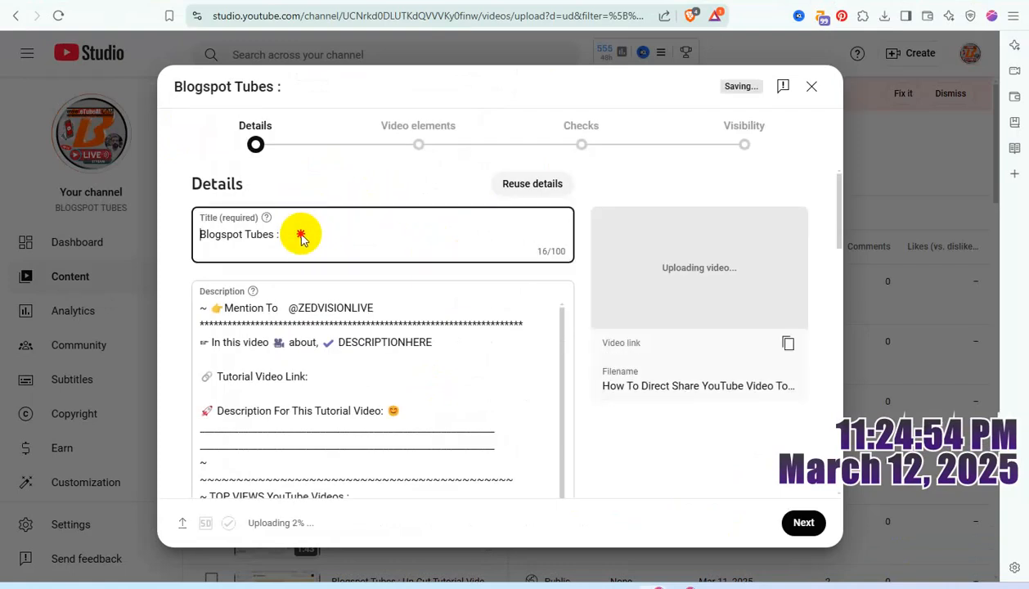
pyautogui.write('How To Direct Share YouTube Video To Pinterest Share {Pinterest Video Marketing}')
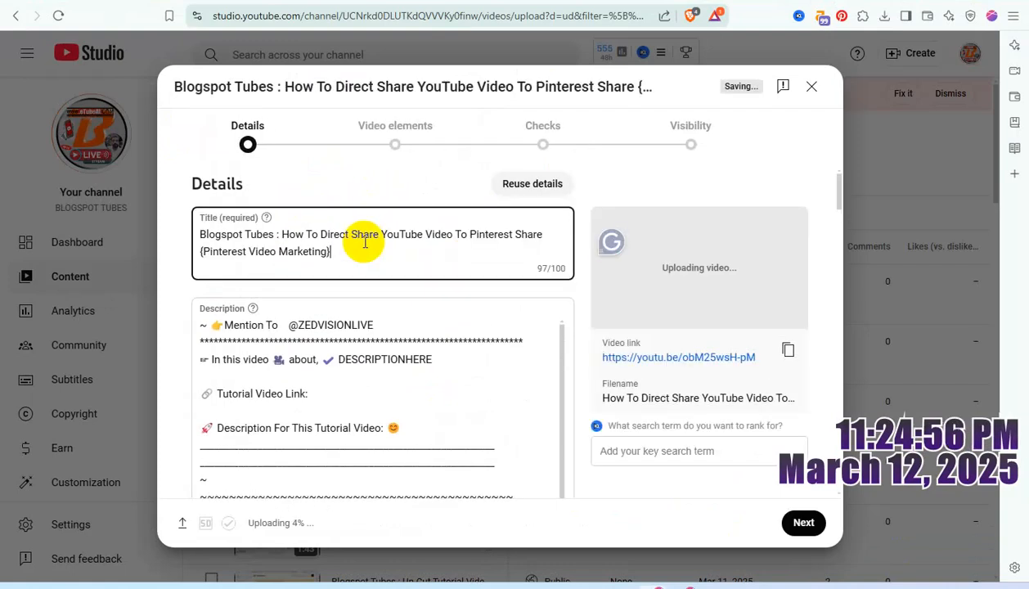
# Step: Replace the DESCRIPTIONHERE placeholder in the description with a copy of the full video title
pyautogui.hotkey('ctrl', 'a')
pyautogui.hotkey('ctrl', 'c')
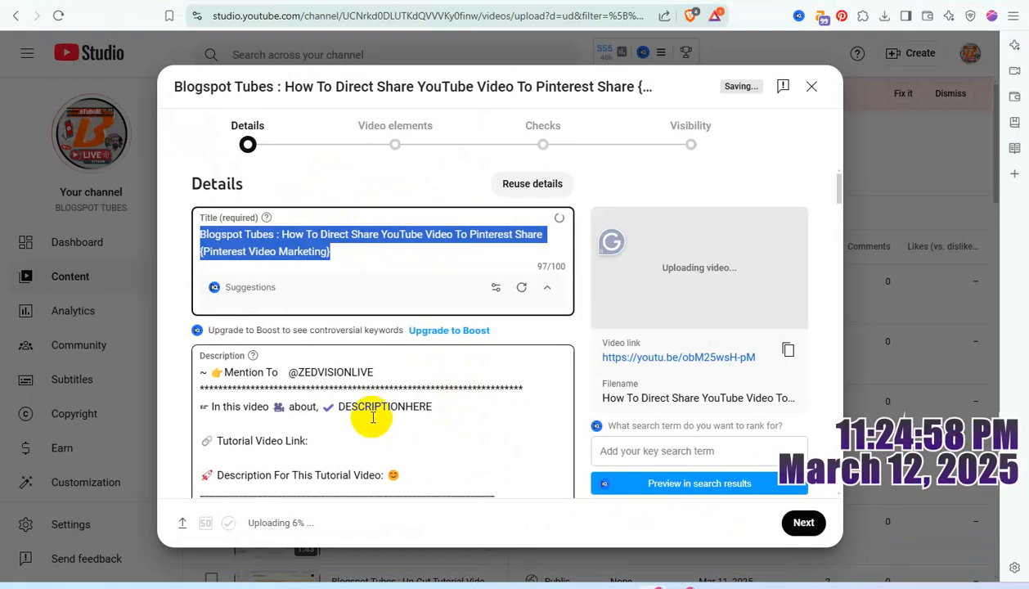
pyautogui.click(381, 405)
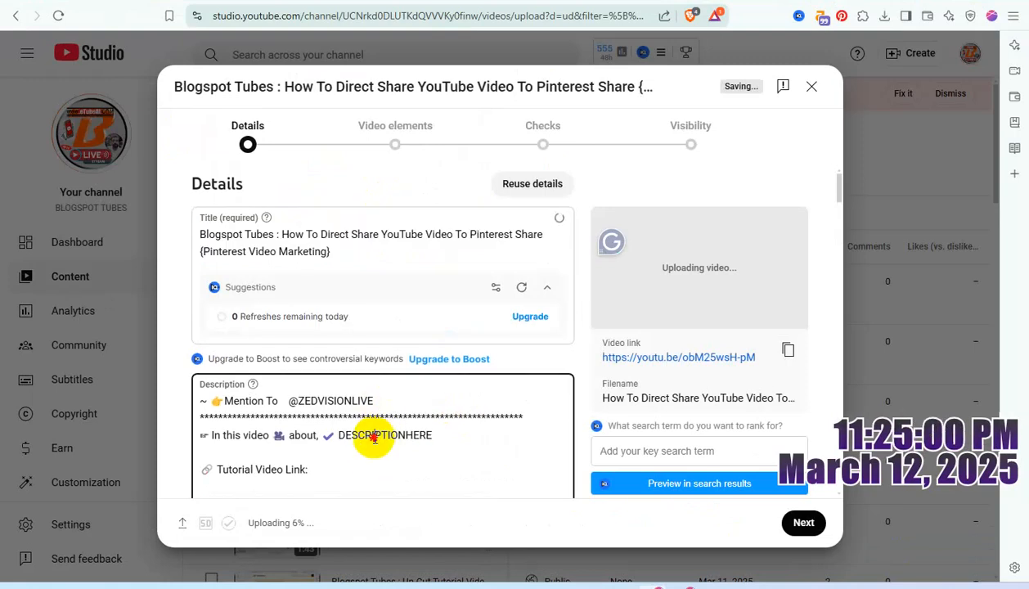
pyautogui.doubleClick(375, 435)
pyautogui.hotkey('ctrl', 'v')
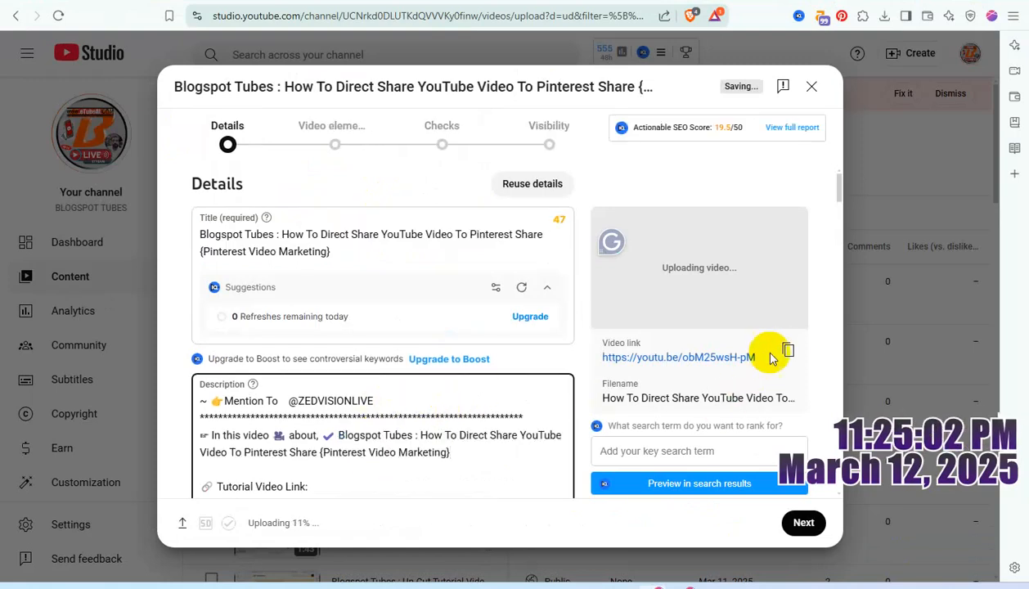
pyautogui.click(788, 349)
pyautogui.click(341, 485)
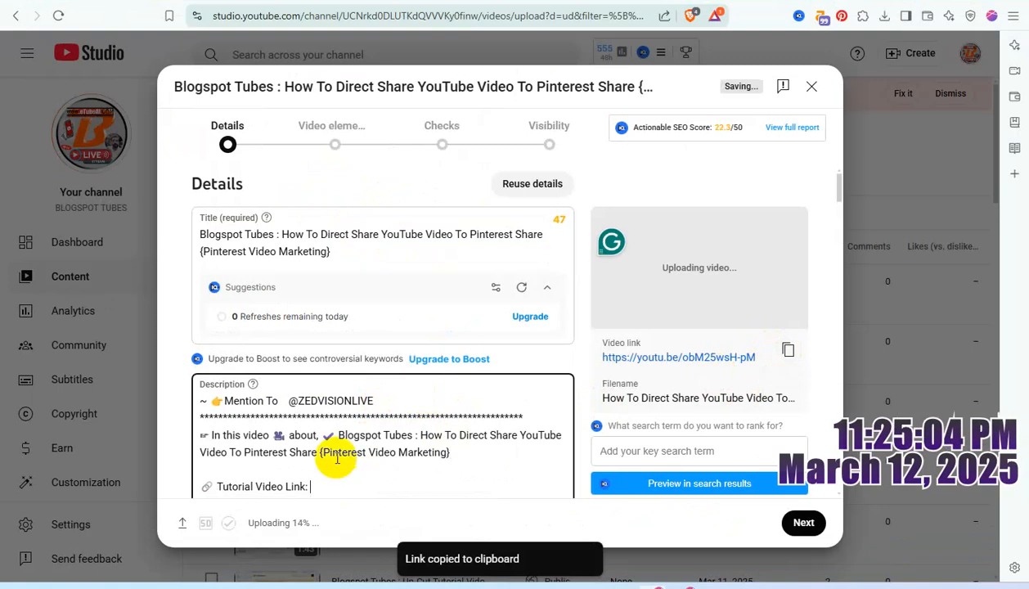
pyautogui.hotkey('ctrl', 'v')
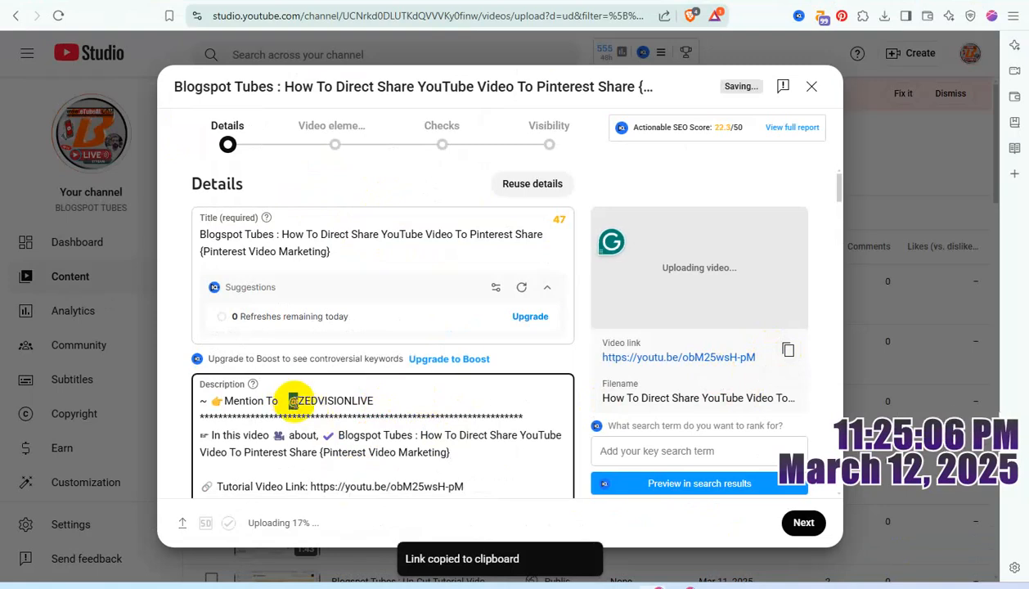
pyautogui.click(293, 401)
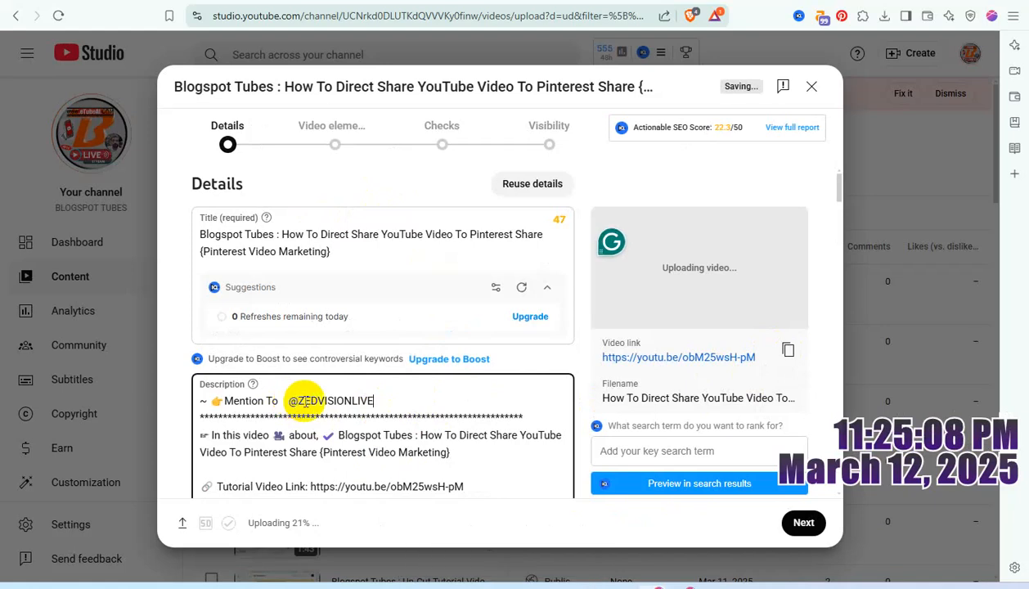
pyautogui.click(421, 431)
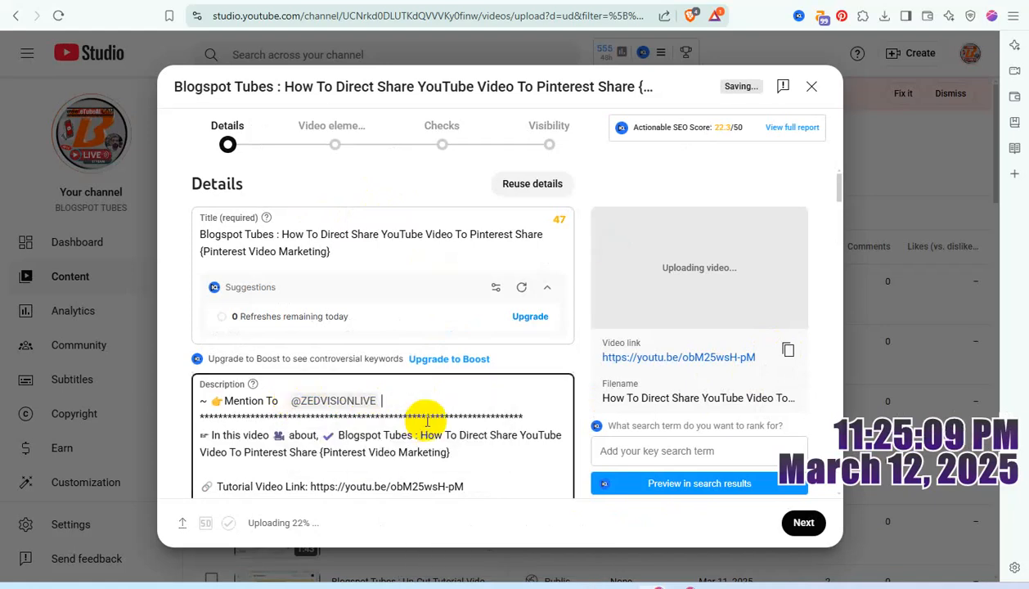
# Step: Put a comma before "{Pinterest Video Marketing}" in the description, copy the title text from "How To" onward, and undo the comma
pyautogui.click(318, 452)
pyautogui.write(',')
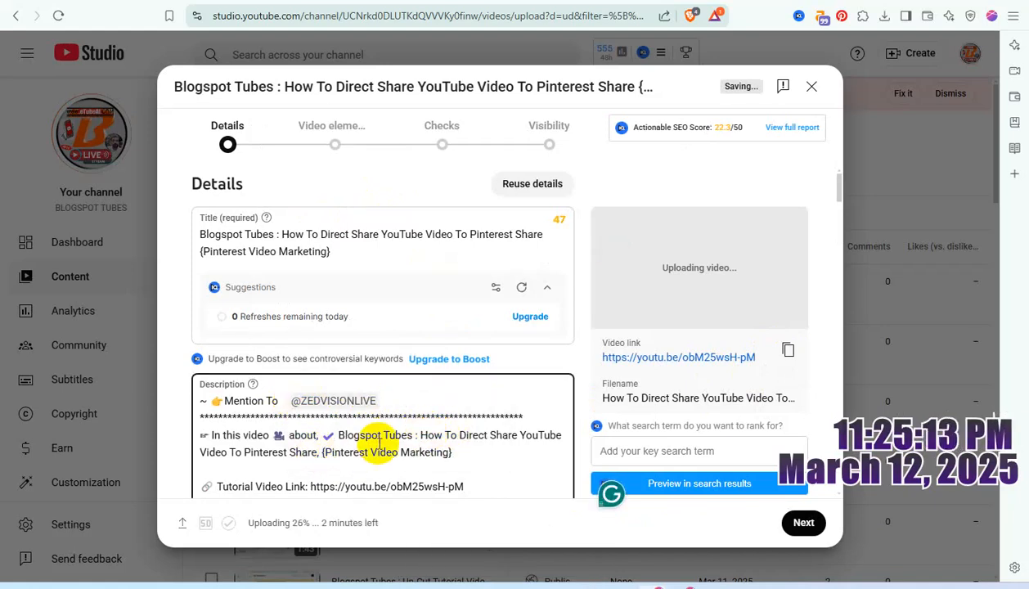
pyautogui.moveTo(420, 435); pyautogui.dragTo(458, 452)
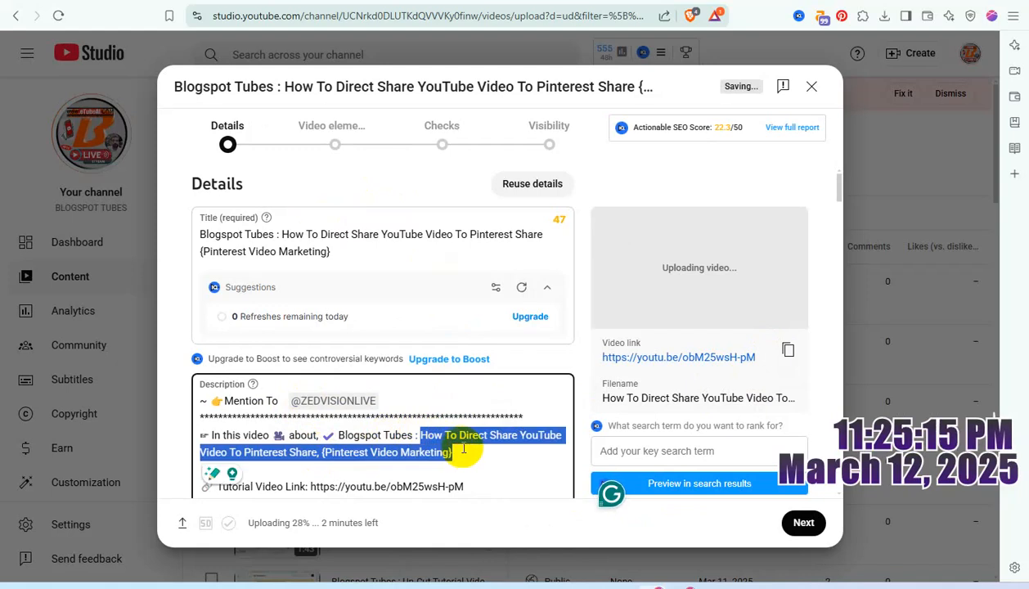
pyautogui.hotkey('ctrl', 'z')
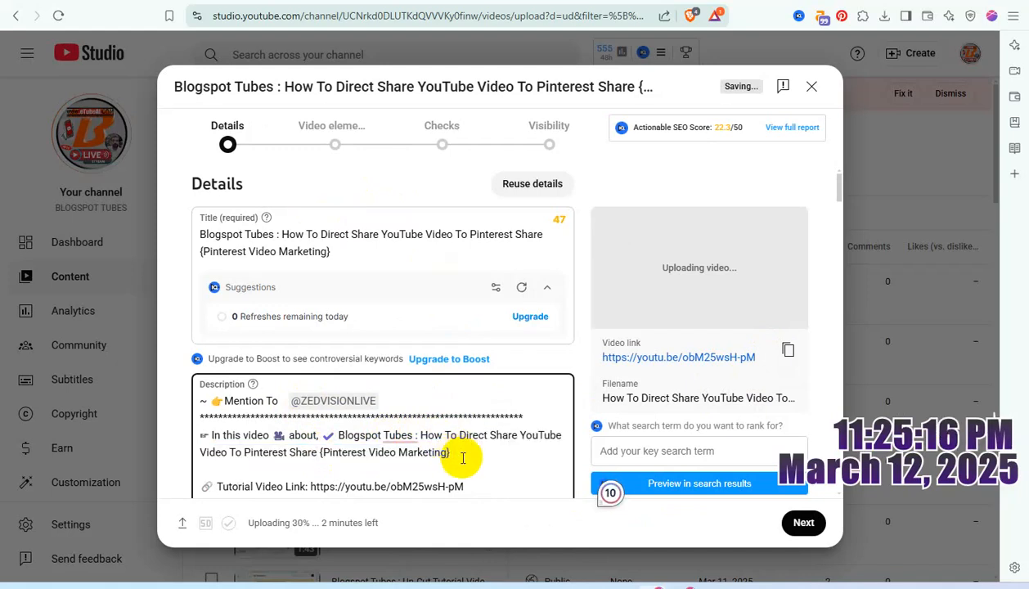
# Step: Add the video to the YouTube Video Tricks, YouTube Channel Content and {InterNET Browser Tricks} playlists, and answer Yes to altered content
pyautogui.scroll(-15, 546, 402)
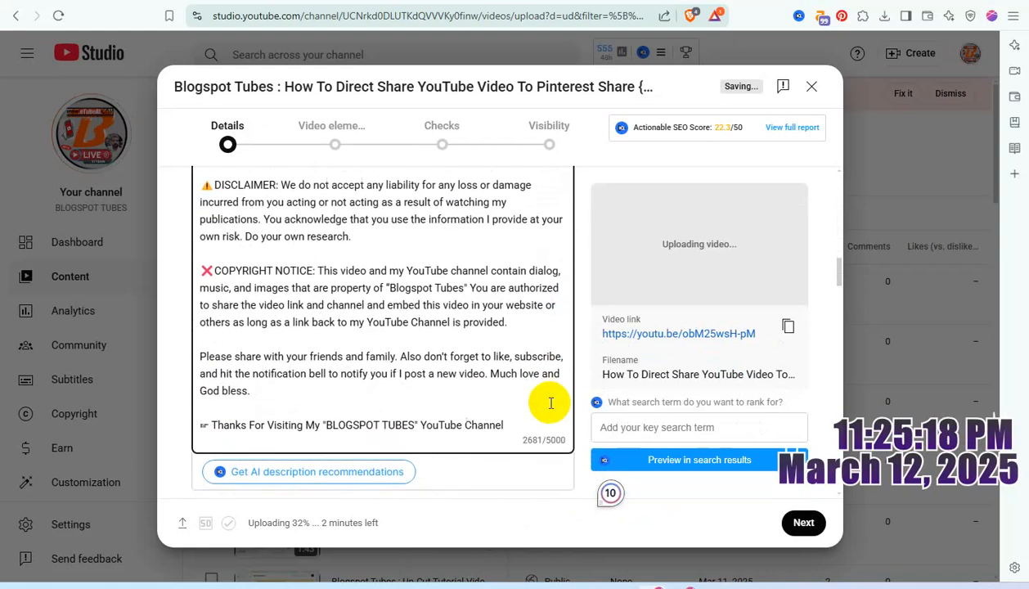
pyautogui.scroll(-8, 547, 404)
pyautogui.scroll(1, 286, 327)
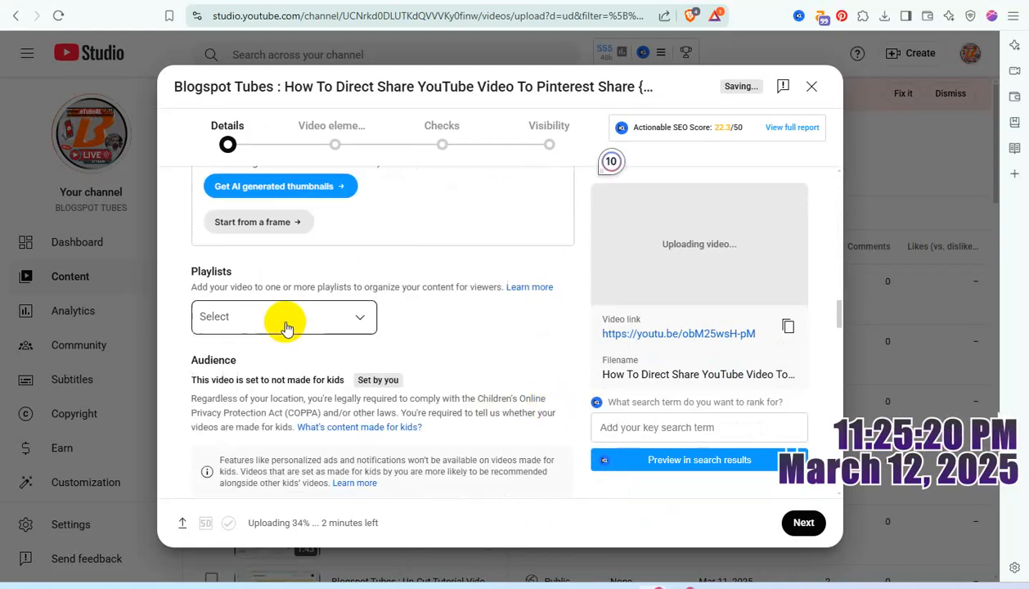
pyautogui.click(286, 327)
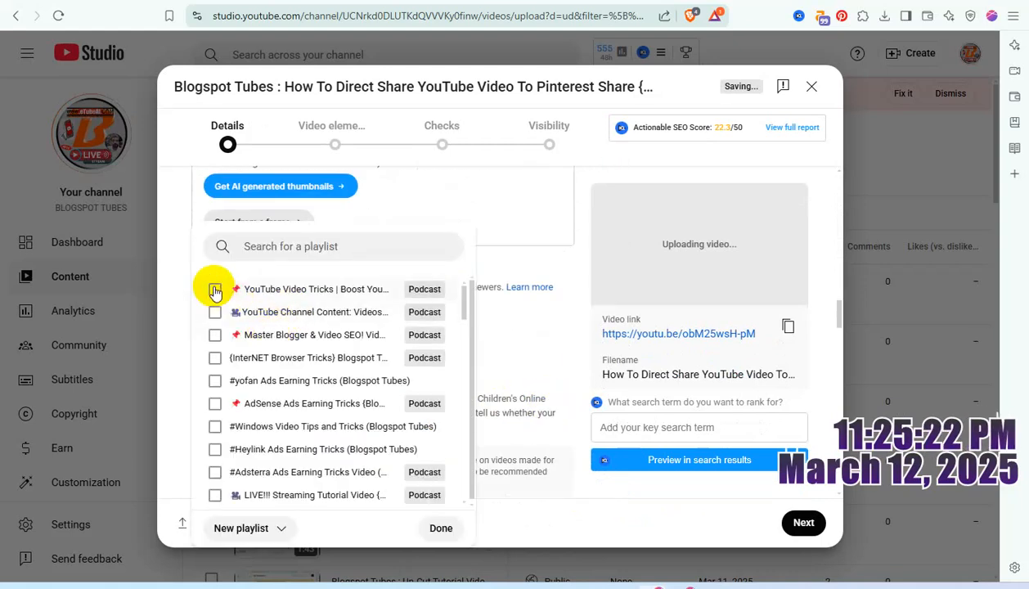
pyautogui.click(214, 290)
pyautogui.click(214, 312)
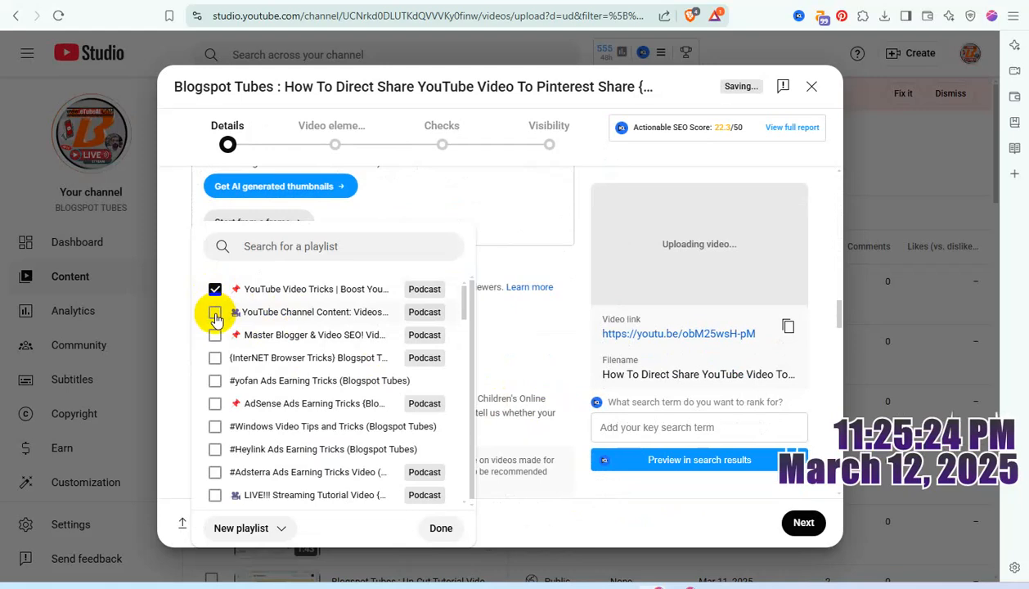
pyautogui.click(215, 358)
pyautogui.click(440, 528)
pyautogui.scroll(-5, 401, 393)
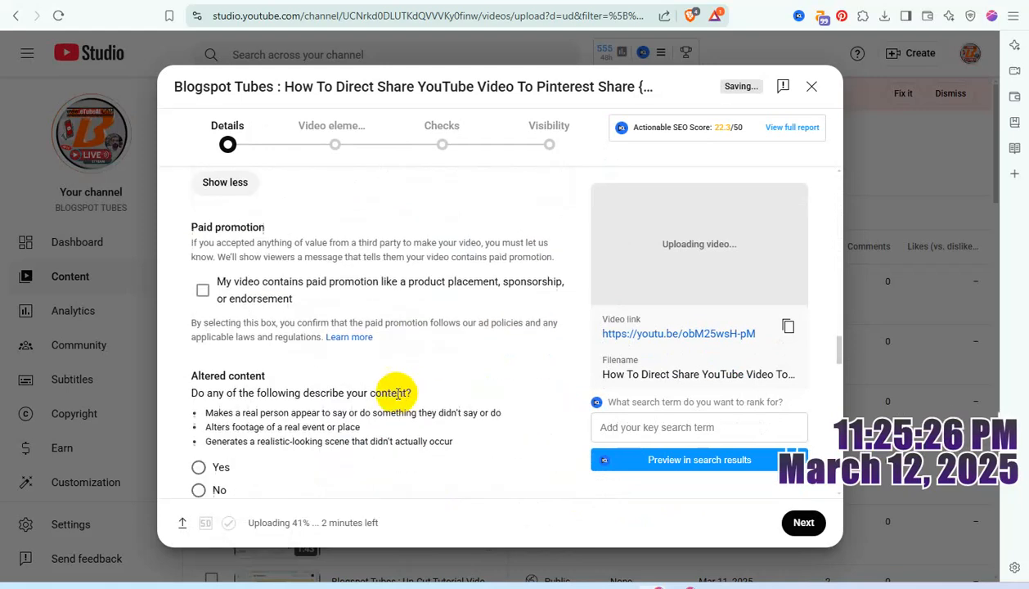
pyautogui.click(200, 468)
# Step: Add the copied title and Pinterest keywords such as "pinterest marketing" and "pinterest marketing strategy" as tags, and copy all tags
pyautogui.scroll(-8, 343, 405)
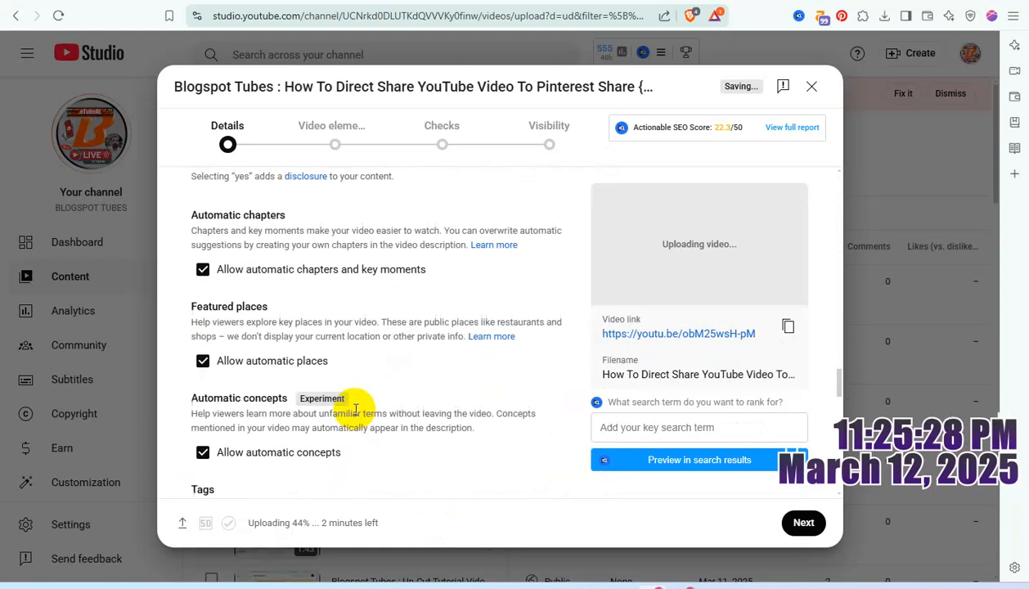
pyautogui.click(368, 373)
pyautogui.hotkey('ctrl', 'v')
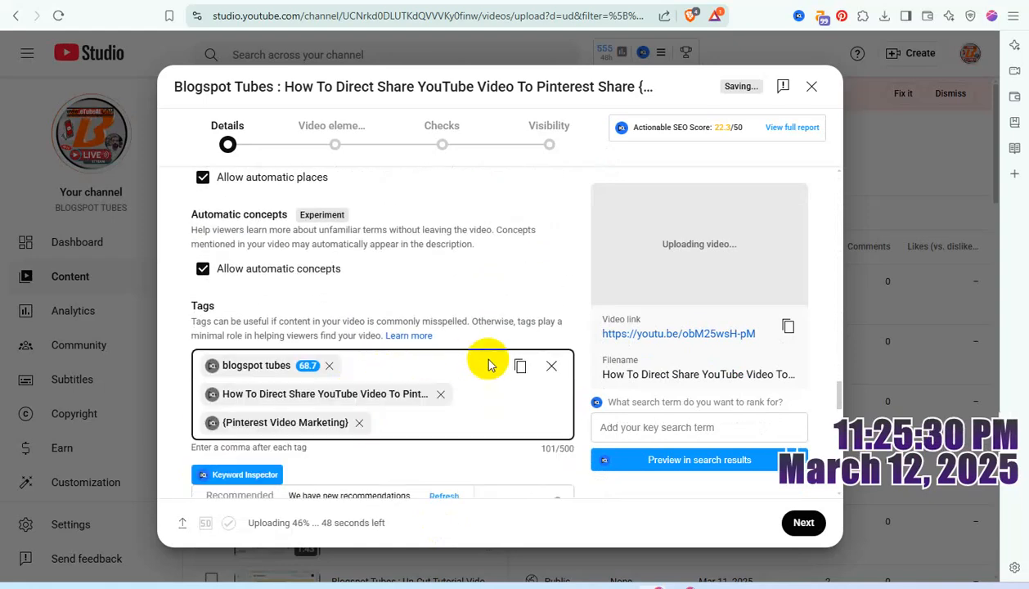
pyautogui.hotkey('ctrl', 'v')
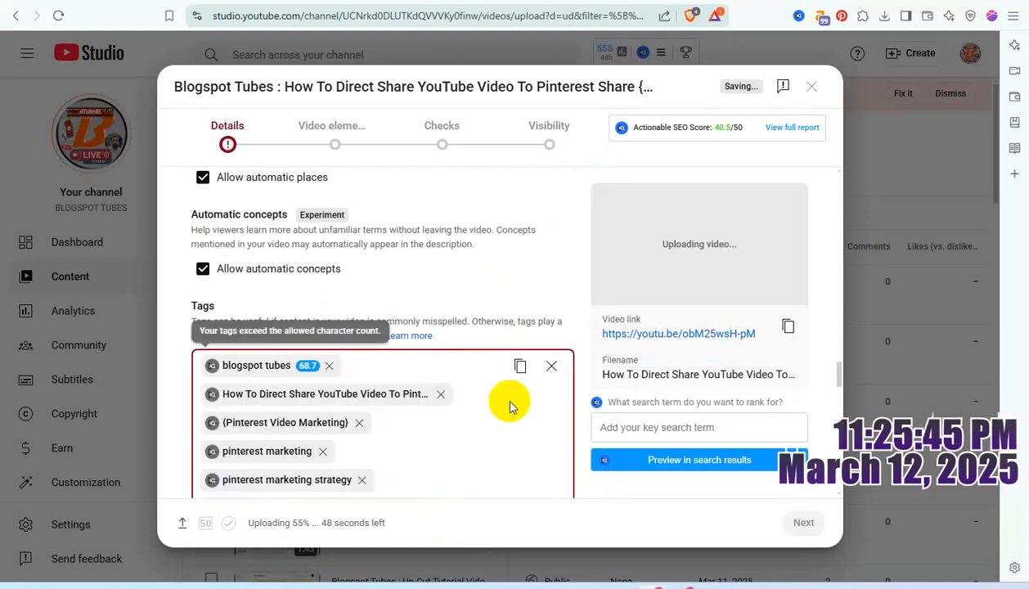
pyautogui.click(520, 369)
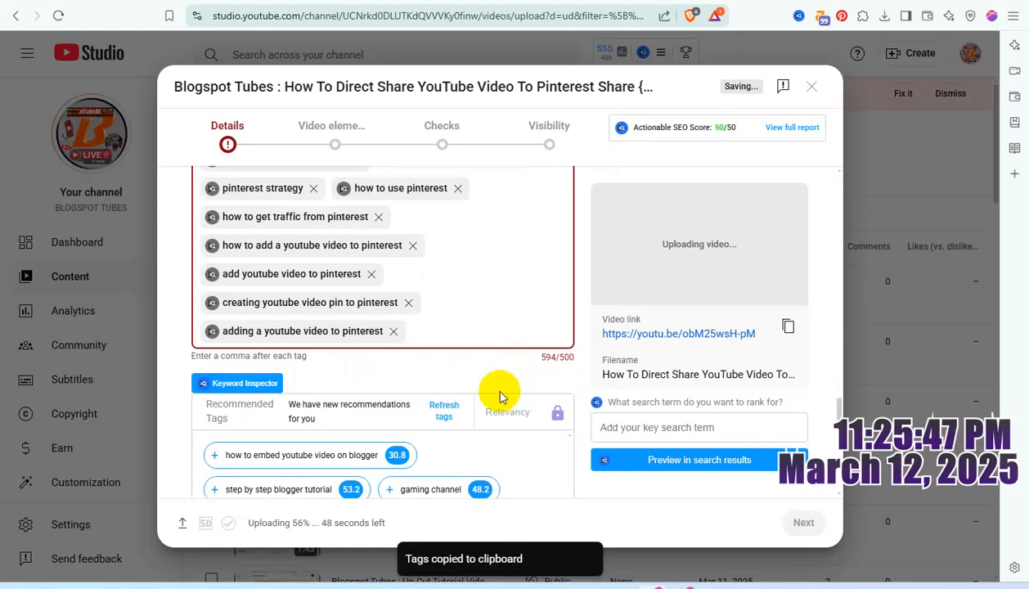
# Step: Remove the tags "how to add a youtube video to pinterest", "how to get traffic from pinterest" and "pinterest marketing tutorial"
pyautogui.scroll(2, 490, 384)
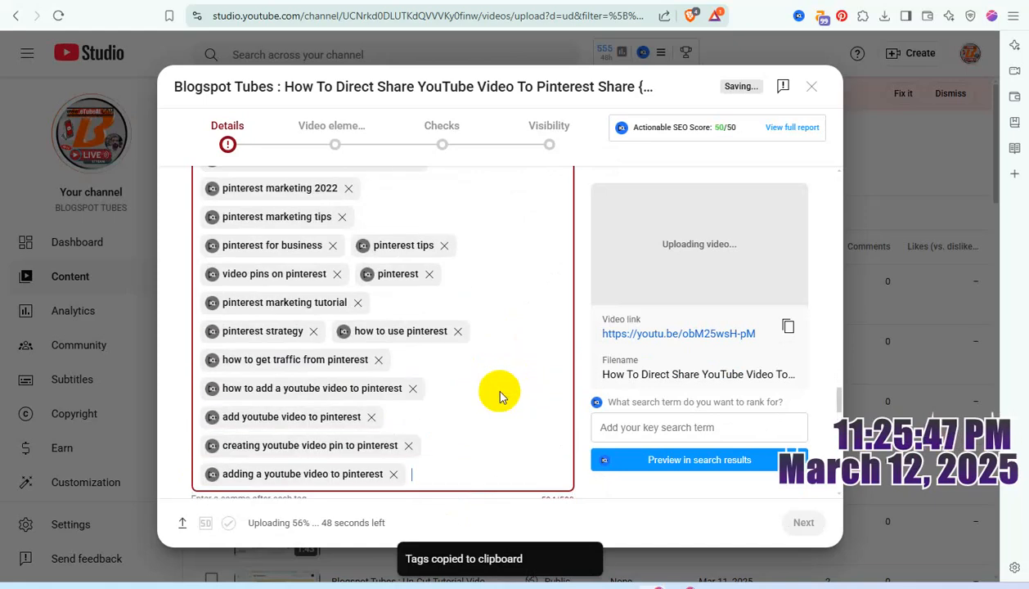
pyautogui.click(415, 389)
pyautogui.click(379, 363)
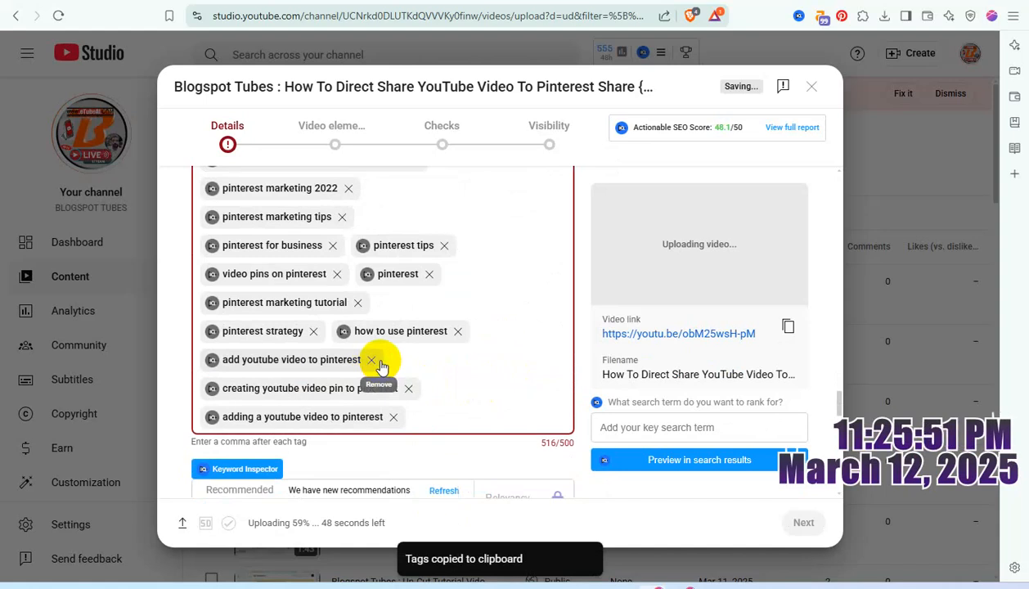
pyautogui.click(361, 307)
# Step: Set the recording date to Mar 12, 2025 and choose a suggested video location for "mum"
pyautogui.scroll(-10, 450, 376)
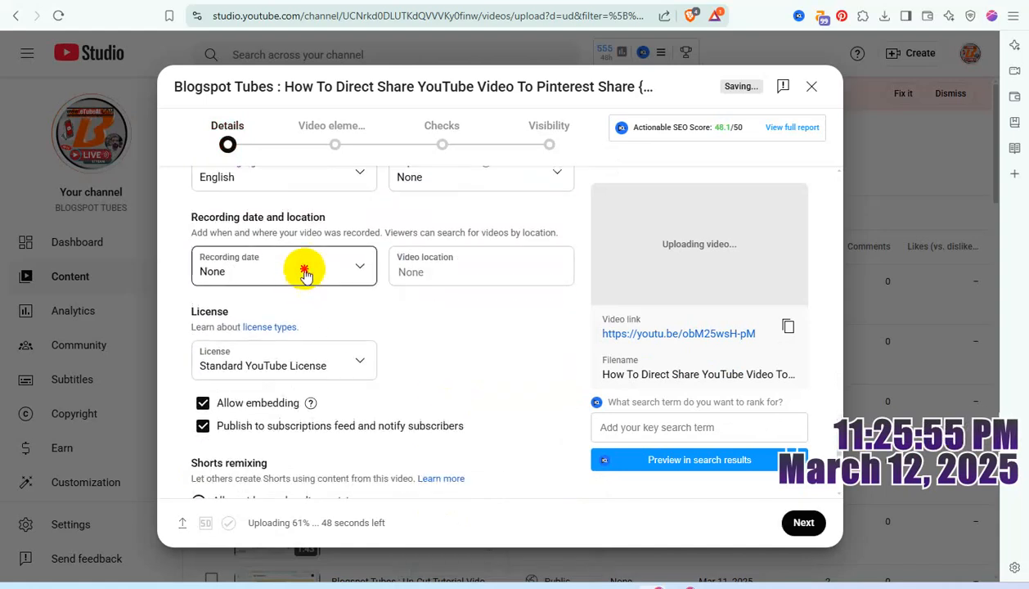
pyautogui.click(304, 272)
pyautogui.click(288, 414)
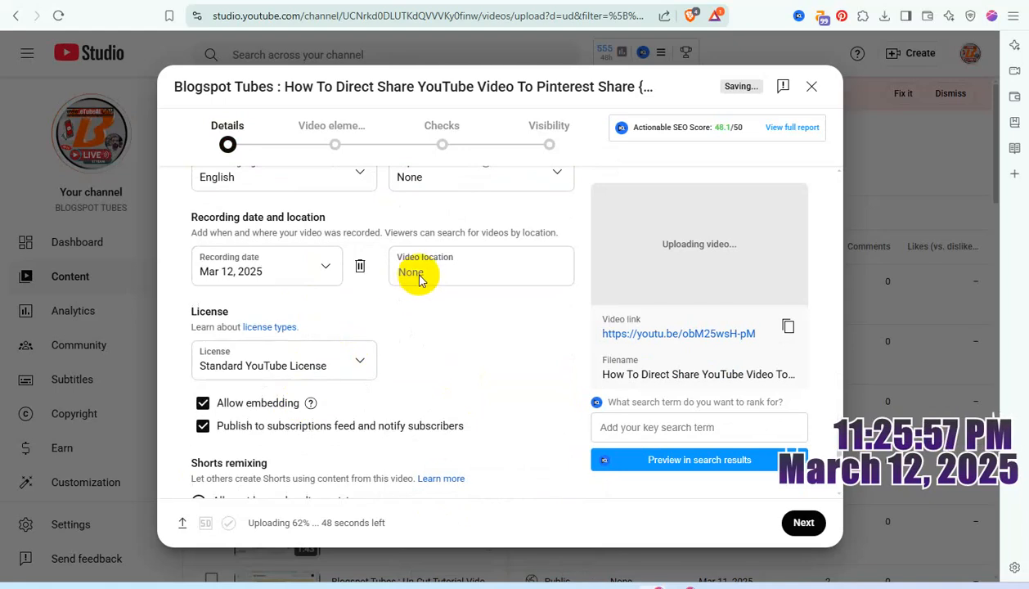
pyautogui.click(420, 275)
pyautogui.write('mum')
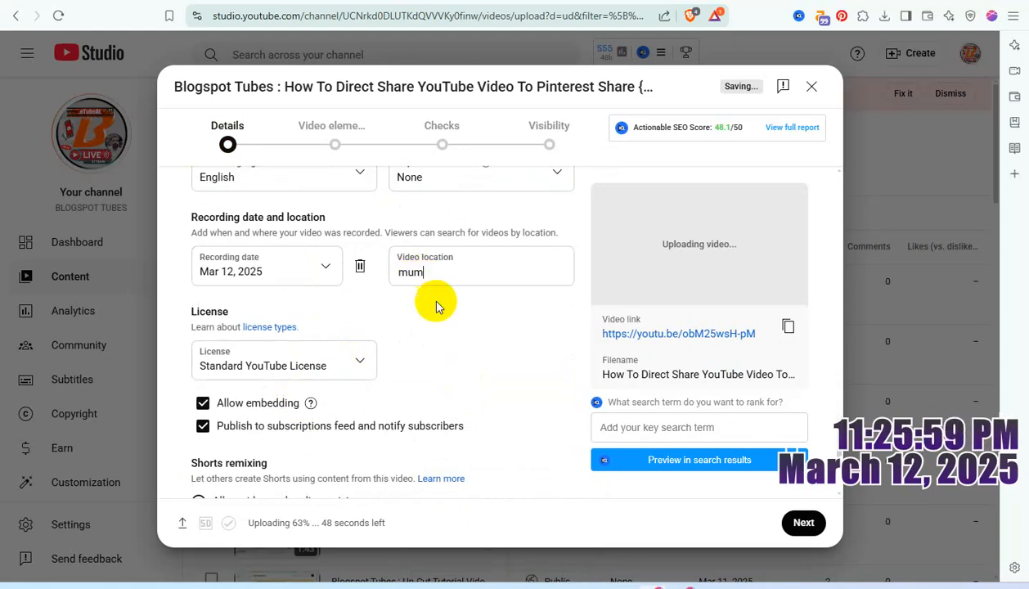
pyautogui.click(448, 331)
# Step: Set the video's Shorts remixing option to "Don't allow remixing"
pyautogui.scroll(-3, 408, 360)
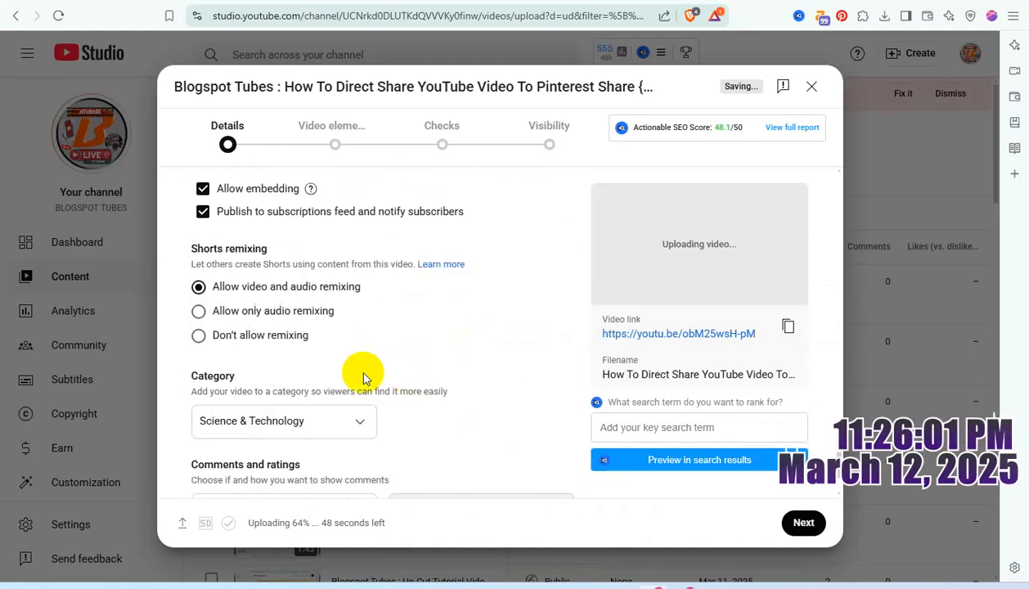
pyautogui.click(280, 335)
pyautogui.scroll(4, 343, 347)
pyautogui.scroll(6, 378, 358)
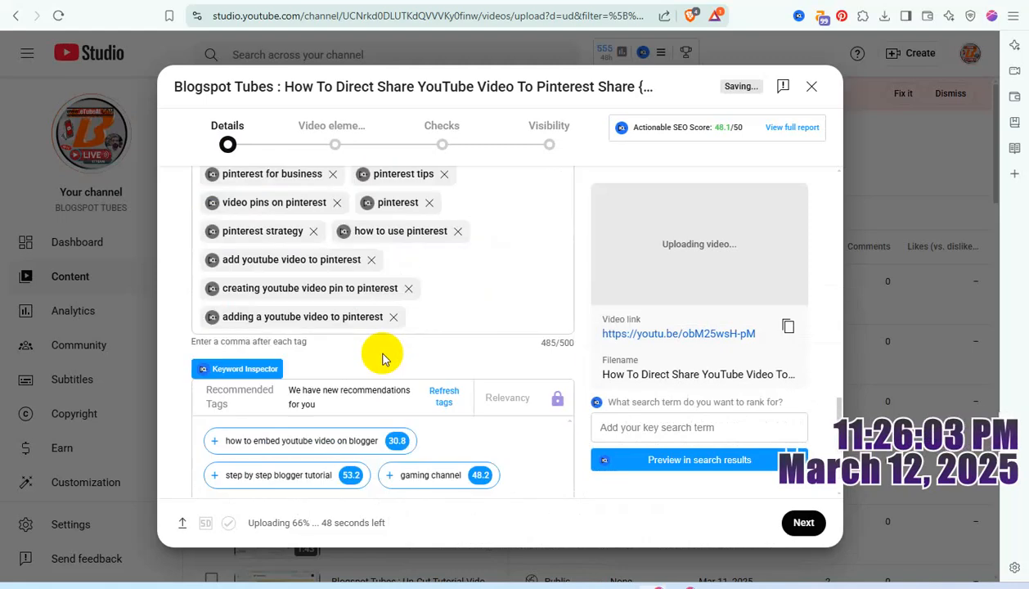
pyautogui.scroll(3, 384, 360)
pyautogui.scroll(15, 383, 360)
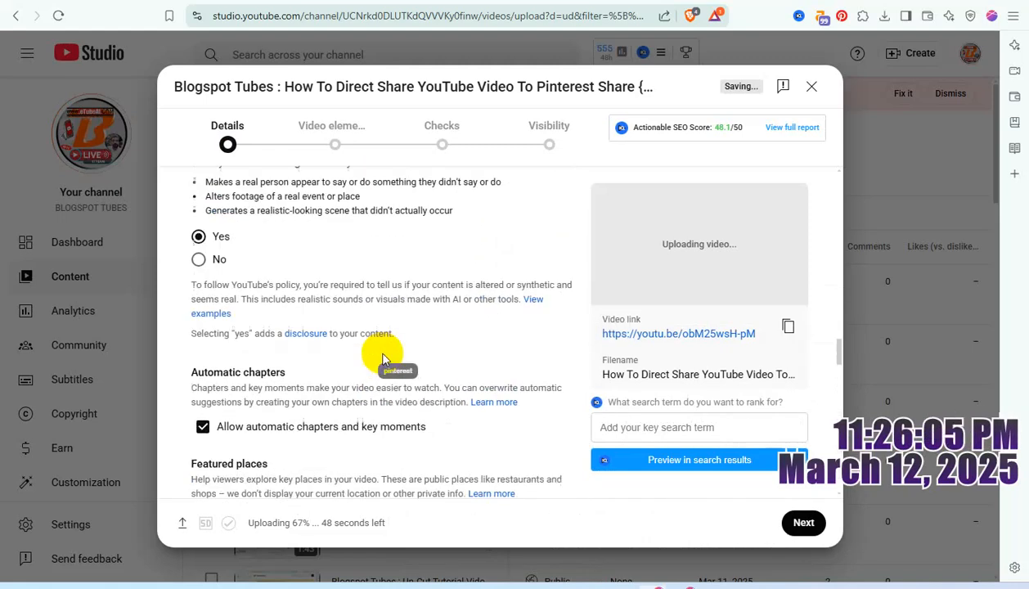
# Step: Paste the copied tags into the description beneath the "Description For This Tutorial Video" heading
pyautogui.scroll(12, 382, 360)
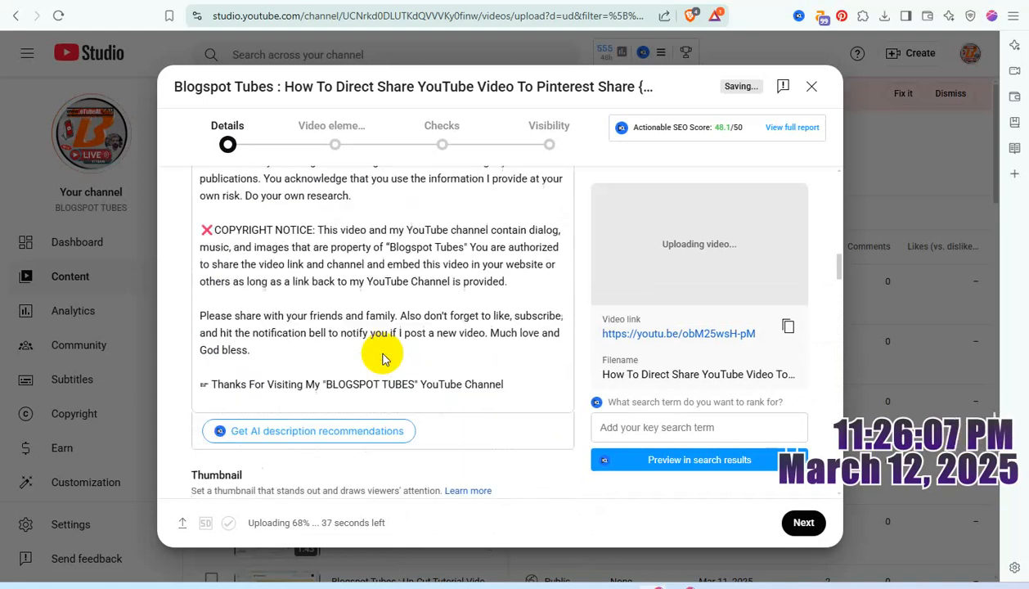
pyautogui.scroll(3, 382, 353)
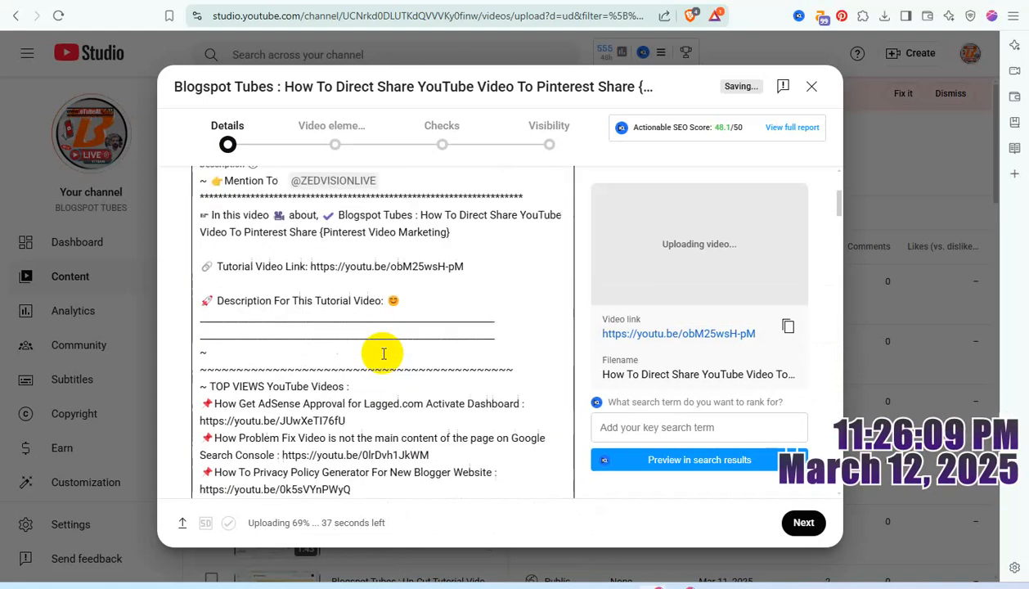
pyautogui.scroll(-1, 381, 350)
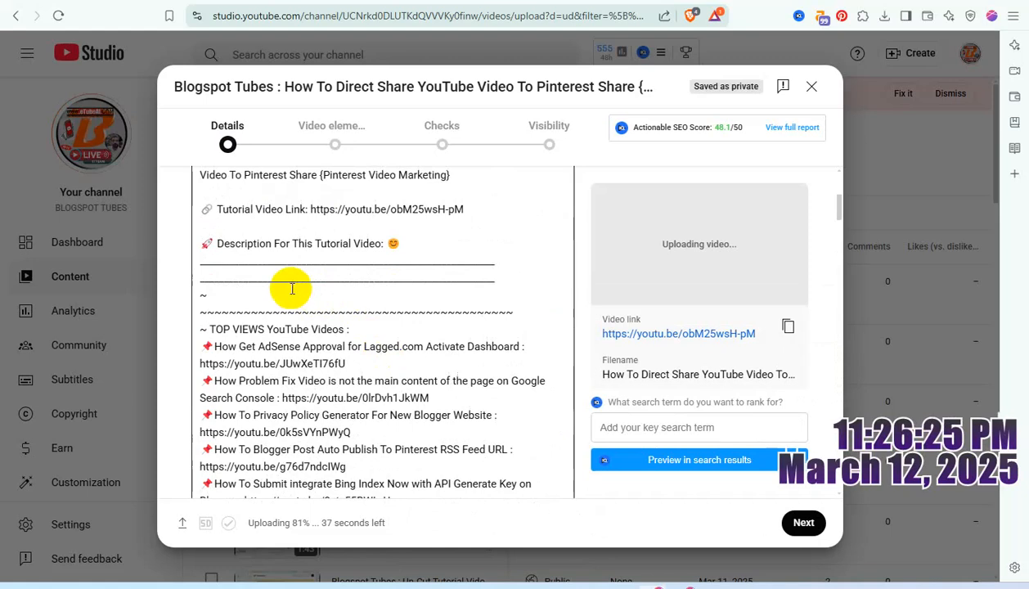
pyautogui.hotkey('ctrl', 'v')
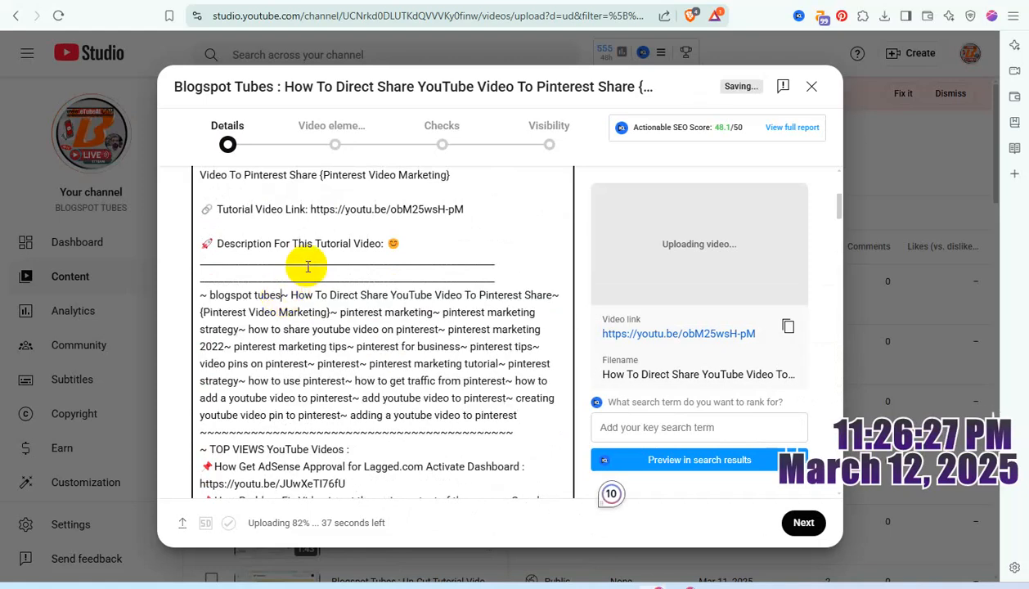
# Step: Put the pasted description tags from "blogspot tubes" through "pinterest marketing strategy" on separate lines
pyautogui.click(283, 294)
pyautogui.press('Return')
pyautogui.click(460, 312)
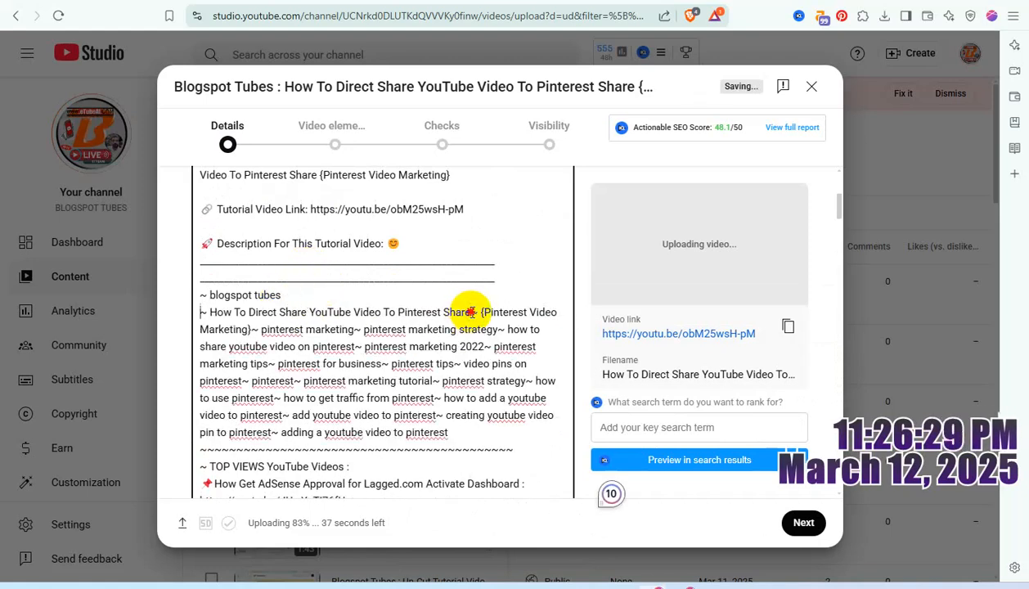
pyautogui.press('Return')
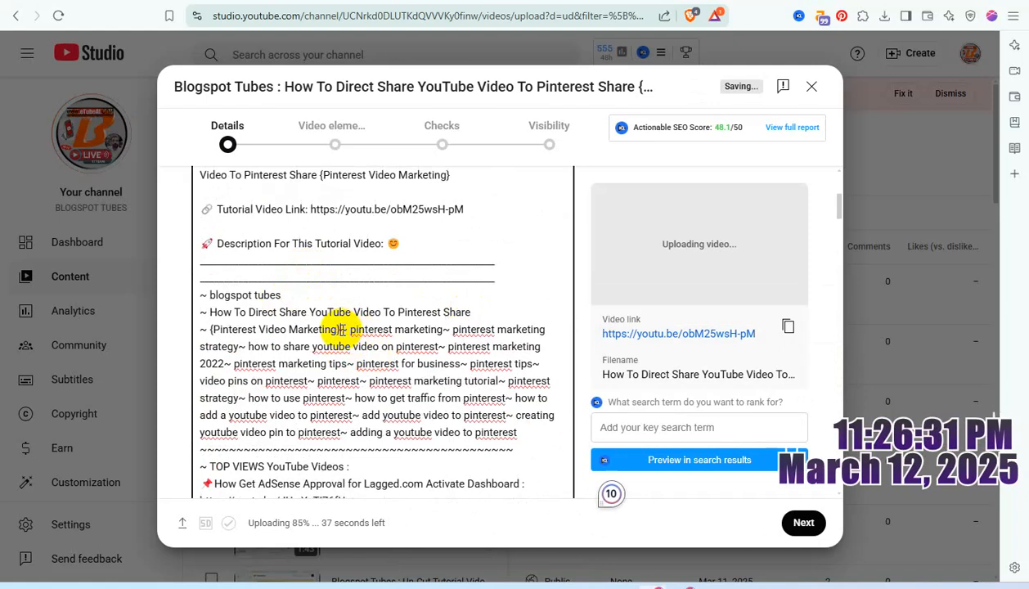
pyautogui.click(340, 329)
pyautogui.press('Return')
pyautogui.click(305, 346)
pyautogui.press('Return')
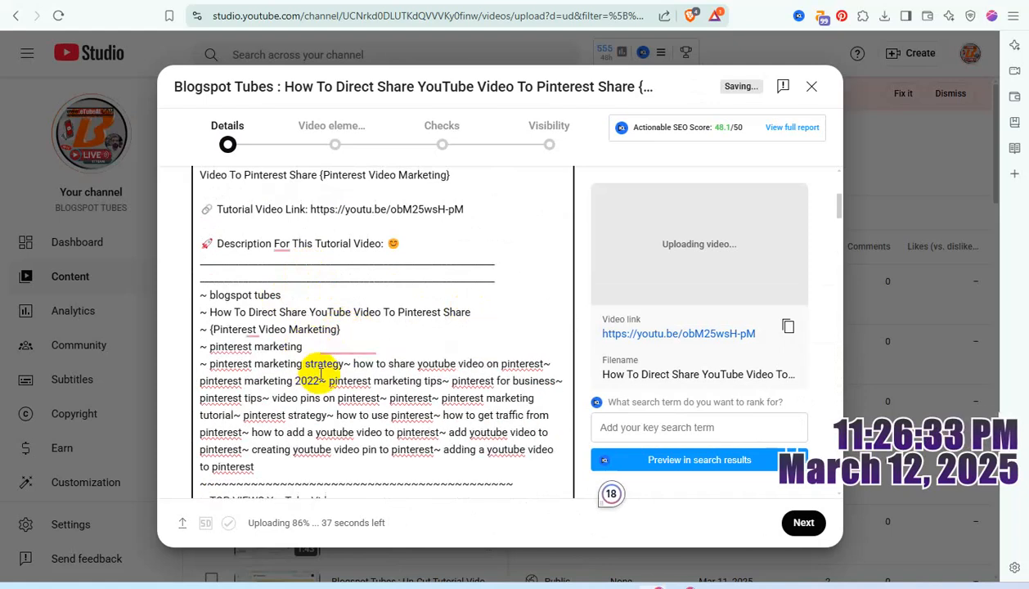
pyautogui.click(344, 363)
pyautogui.press('Return')
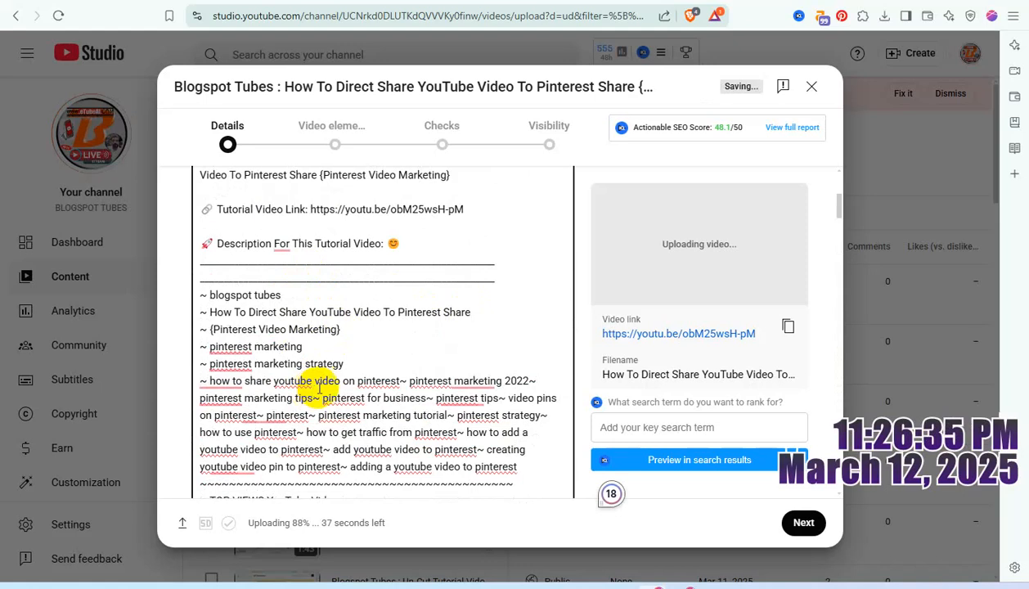
# Step: Split the description tags from "how to share youtube video on pinterest" through "video pins on pinterest" onto separate lines
pyautogui.click(400, 380)
pyautogui.press('Return')
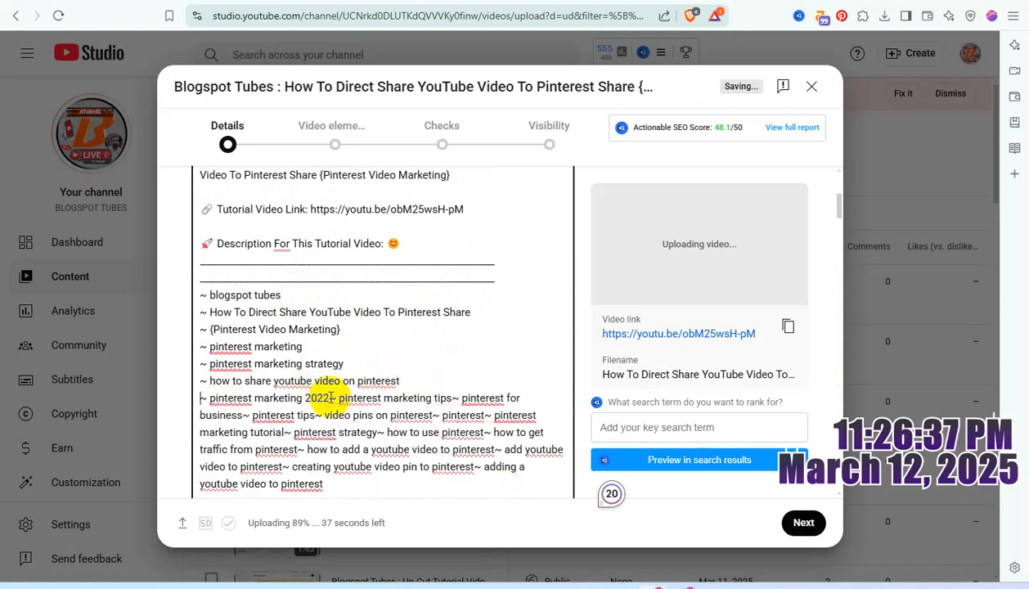
pyautogui.click(329, 397)
pyautogui.press('Return')
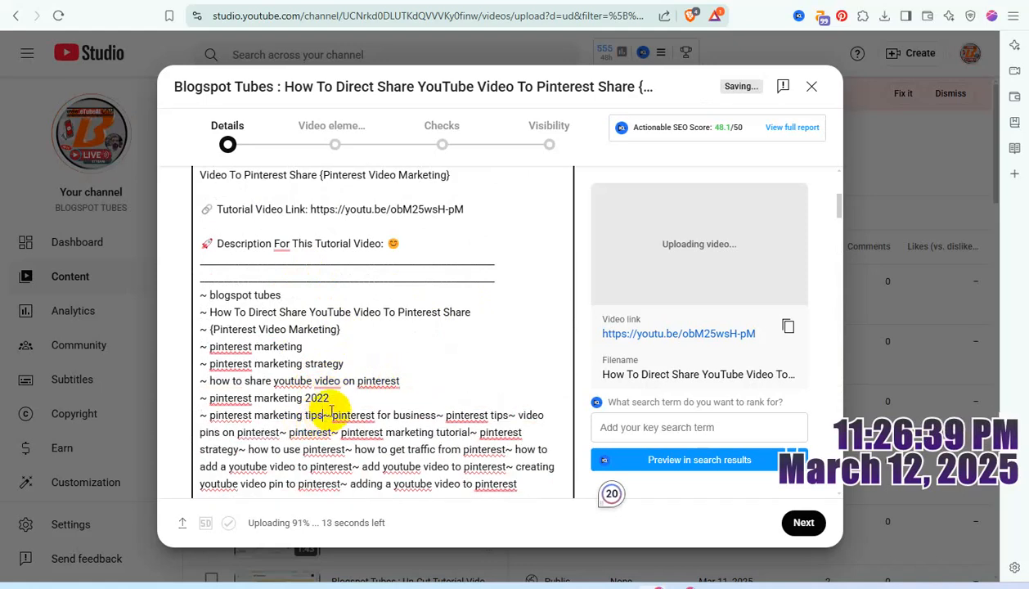
pyautogui.press('Return')
pyautogui.click(311, 432)
pyautogui.press('Return')
pyautogui.scroll(-2, 295, 393)
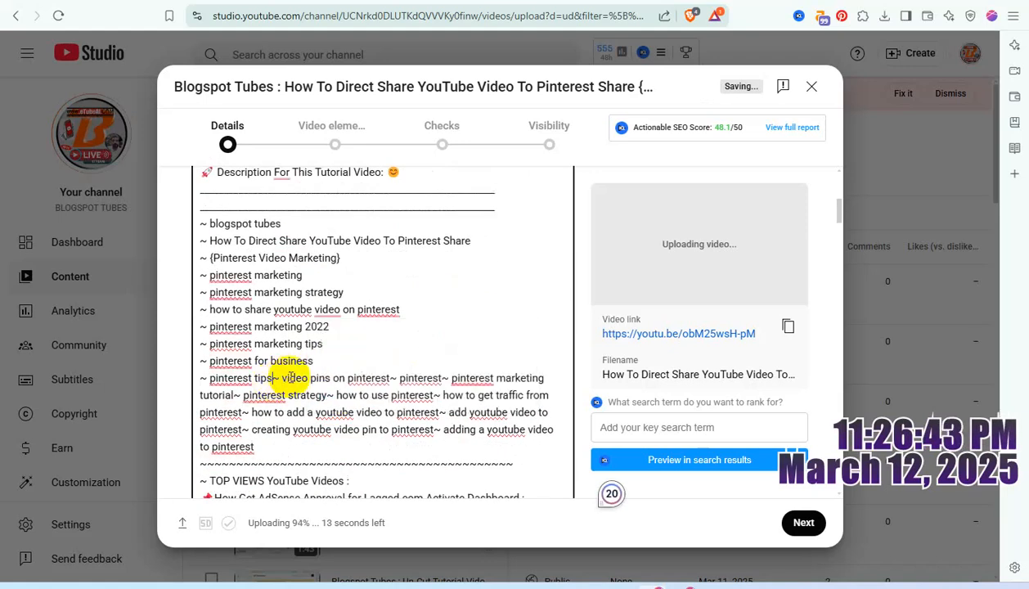
pyautogui.press('Return')
pyautogui.click(319, 395)
pyautogui.press('Return')
pyautogui.scroll(-4, 323, 392)
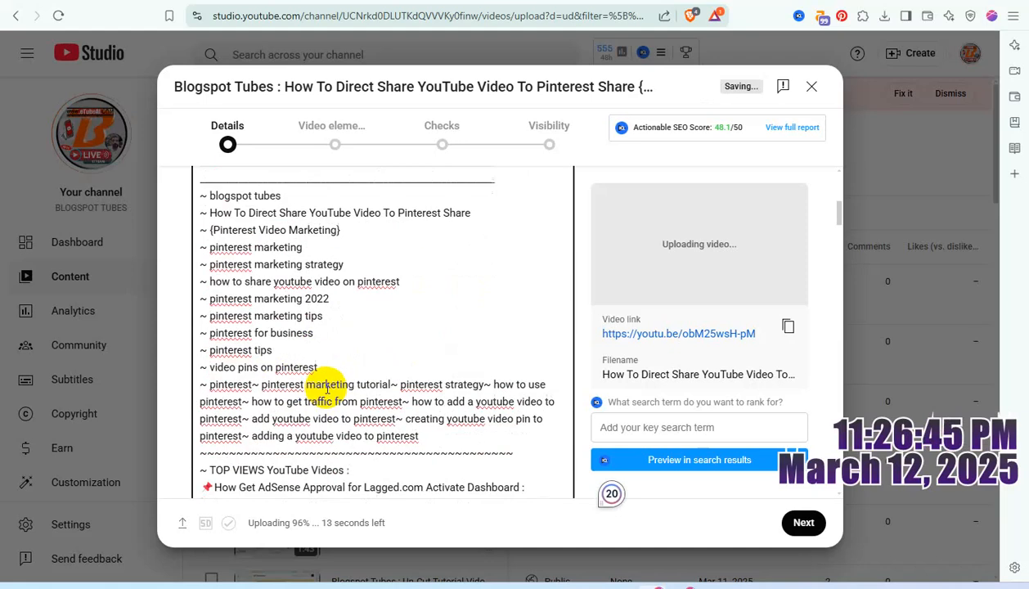
# Step: Give the description tags "pinterest", "pinterest marketing tutorial", "pinterest strategy" and "how to use pinterest" a line each
pyautogui.click(253, 270)
pyautogui.press('Return')
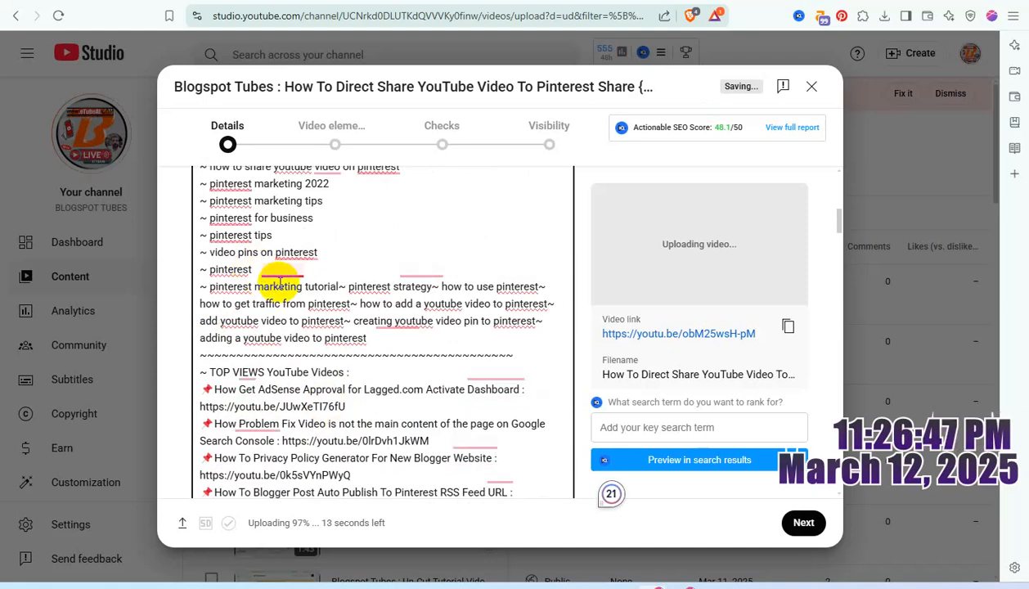
pyautogui.click(338, 286)
pyautogui.press('Return')
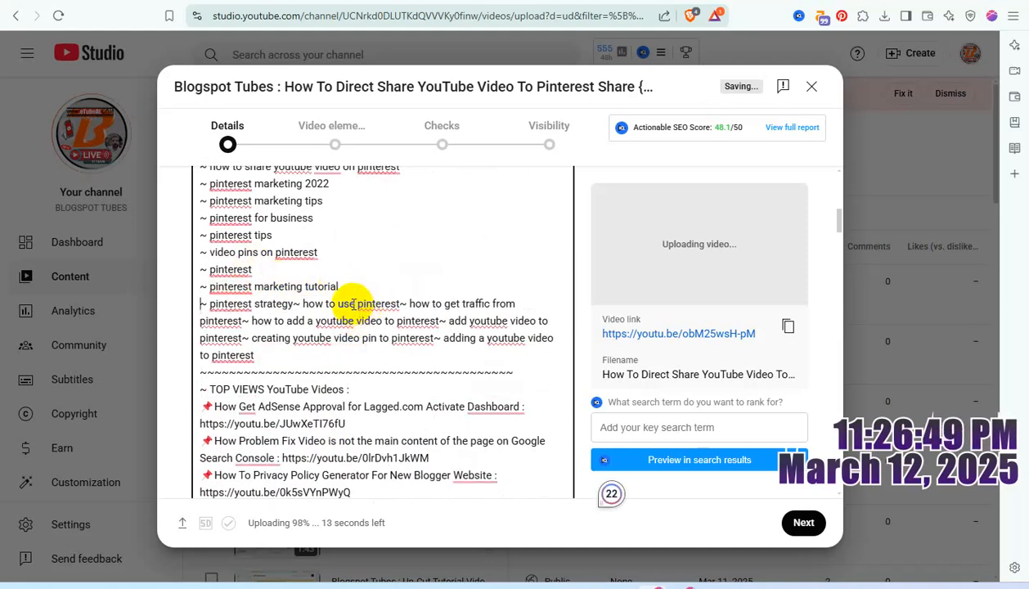
pyautogui.click(293, 305)
pyautogui.press('Return')
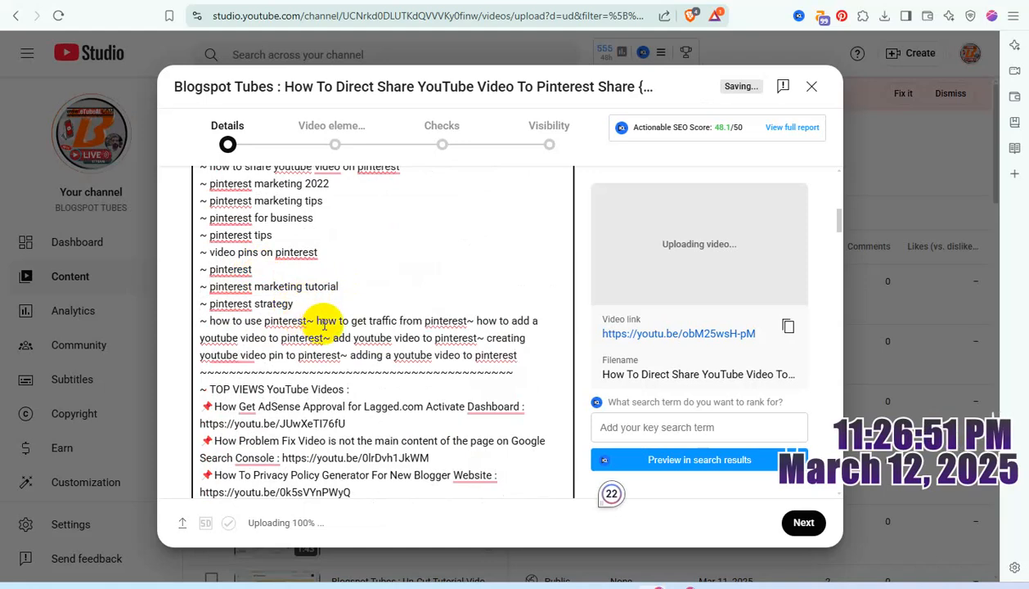
pyautogui.click(309, 320)
pyautogui.press('Return')
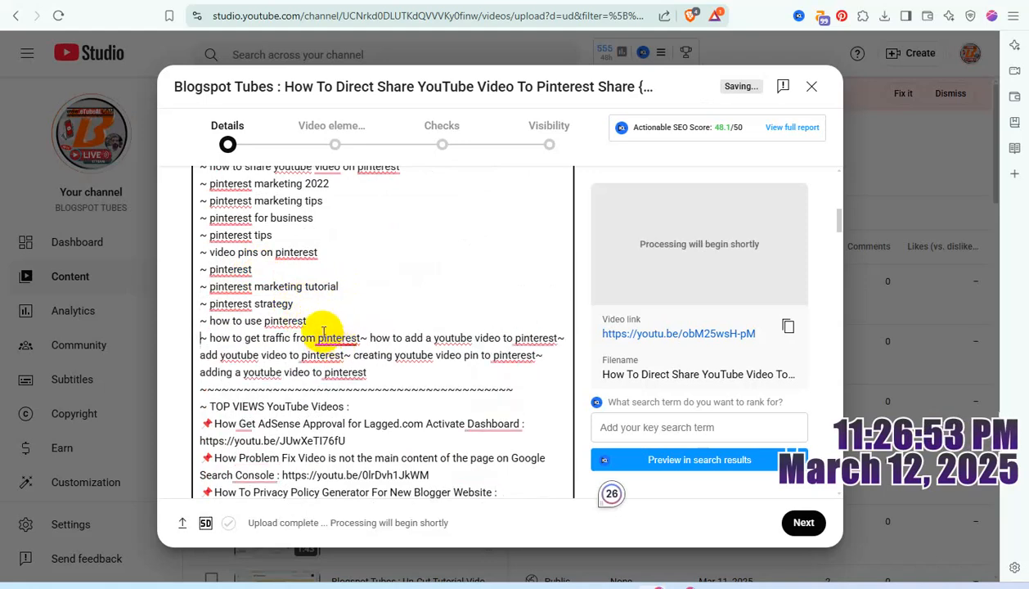
# Step: Separate the remaining description tags, from "how to get traffic from pinterest" through "adding a youtube video to pinterest", onto their own lines
pyautogui.rightClick(360, 337)
pyautogui.click(359, 338)
pyautogui.press('Return')
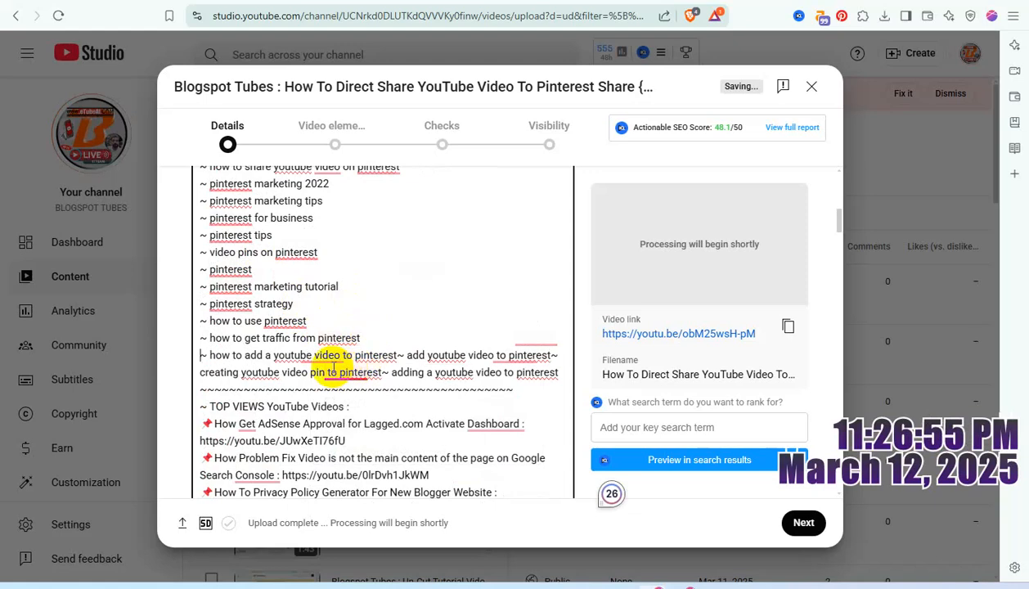
pyautogui.click(399, 354)
pyautogui.press('Return')
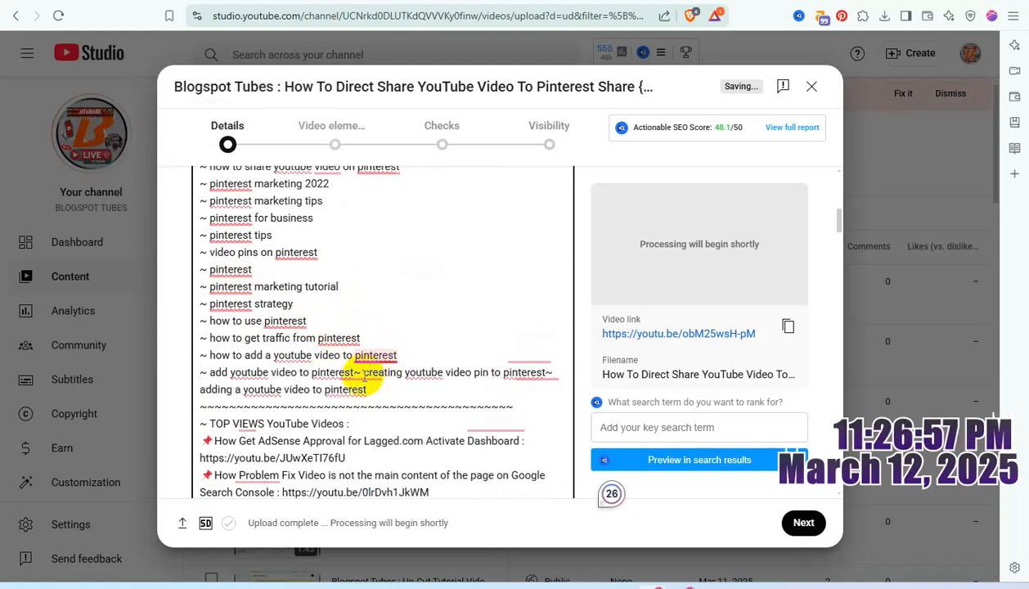
pyautogui.click(357, 372)
pyautogui.press('Return')
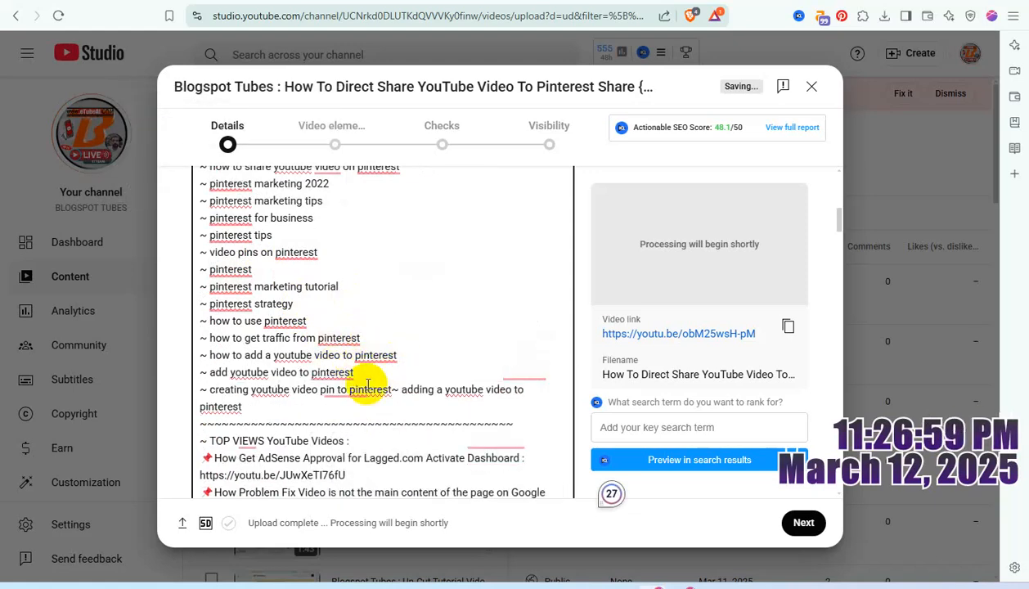
pyautogui.click(396, 390)
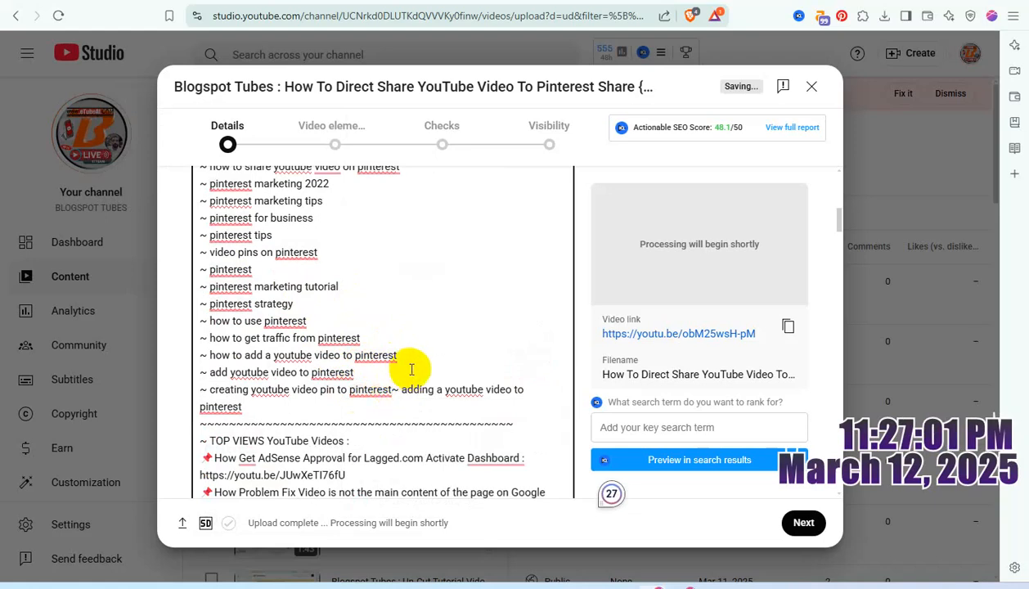
pyautogui.press('Return')
# Step: Copy "How To Direct Share YouTube Video To Pinterest Share {Pinterest Video Marketing}" from the description's "In this video about" line
pyautogui.scroll(1, 445, 378)
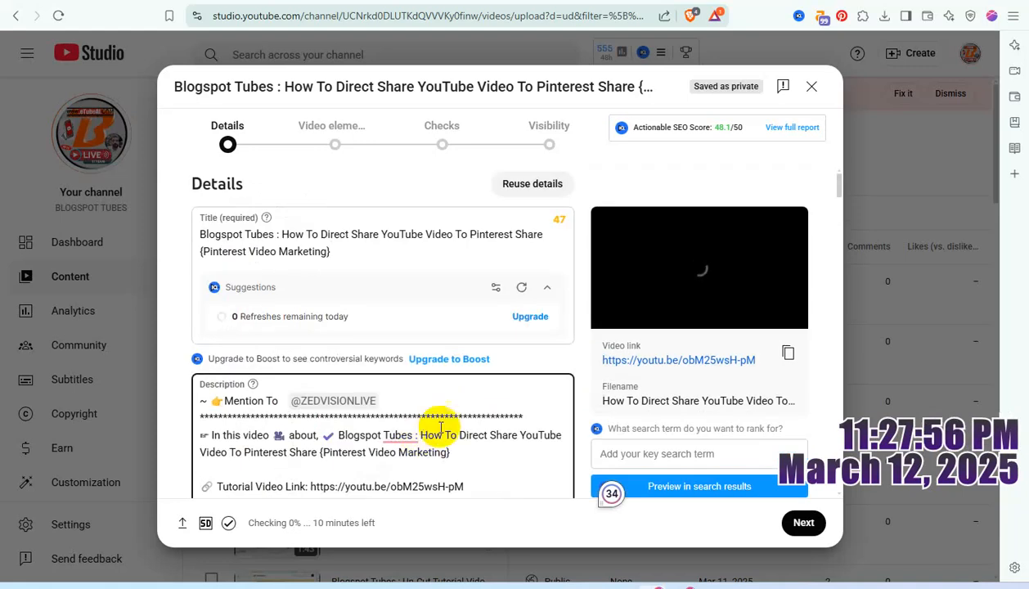
pyautogui.scroll(-1, 454, 417)
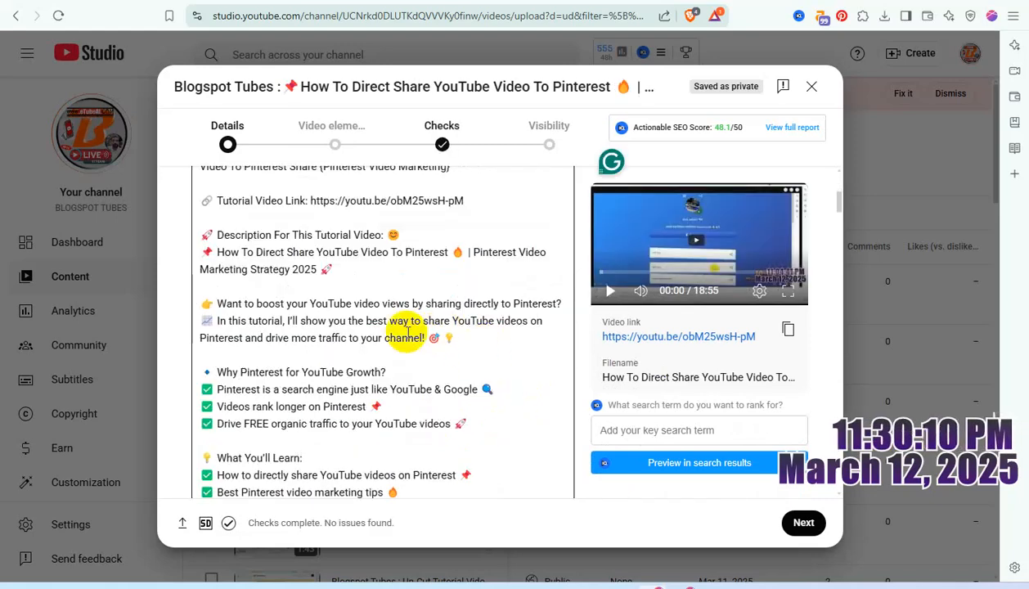
pyautogui.scroll(4, 417, 336)
pyautogui.scroll(-2, 409, 327)
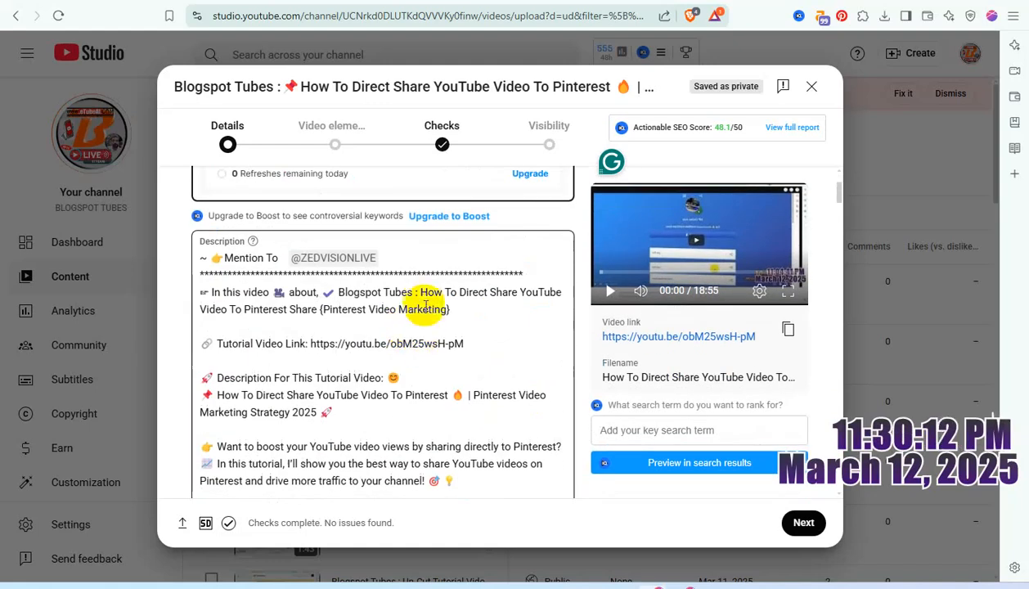
pyautogui.moveTo(421, 292); pyautogui.dragTo(461, 304)
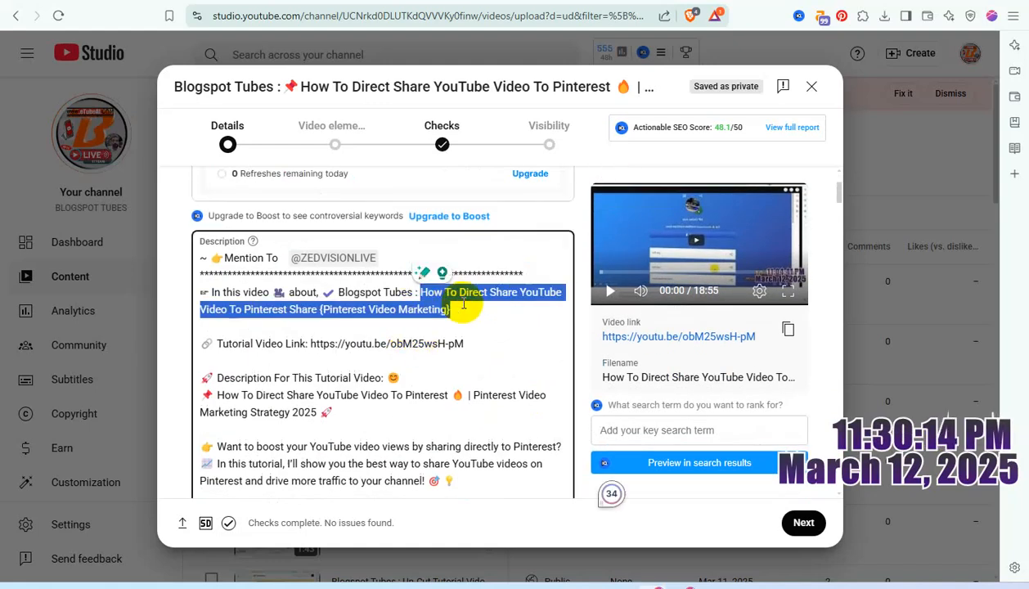
pyautogui.rightClick(449, 296)
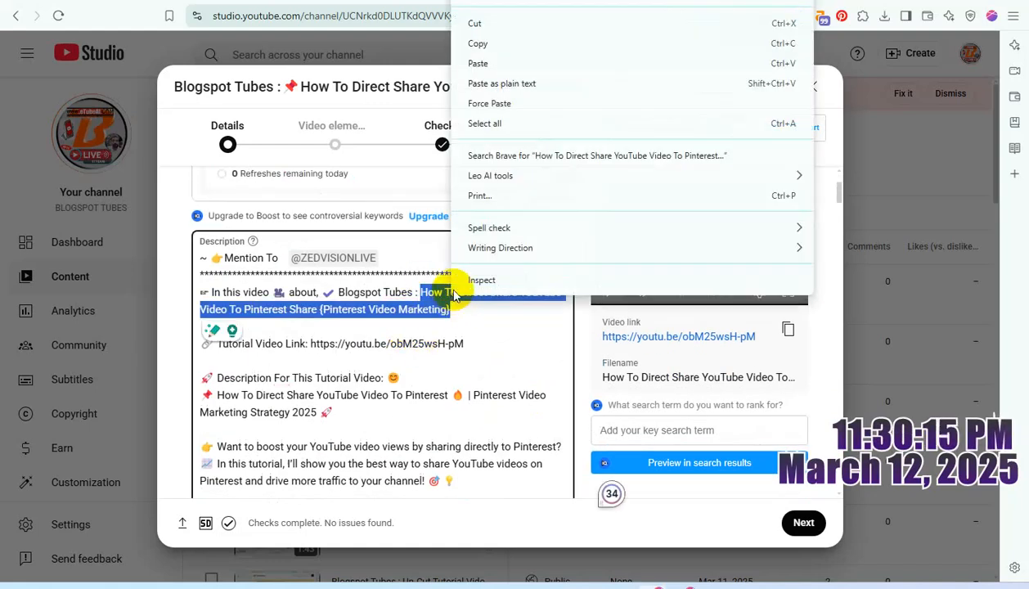
pyautogui.click(489, 40)
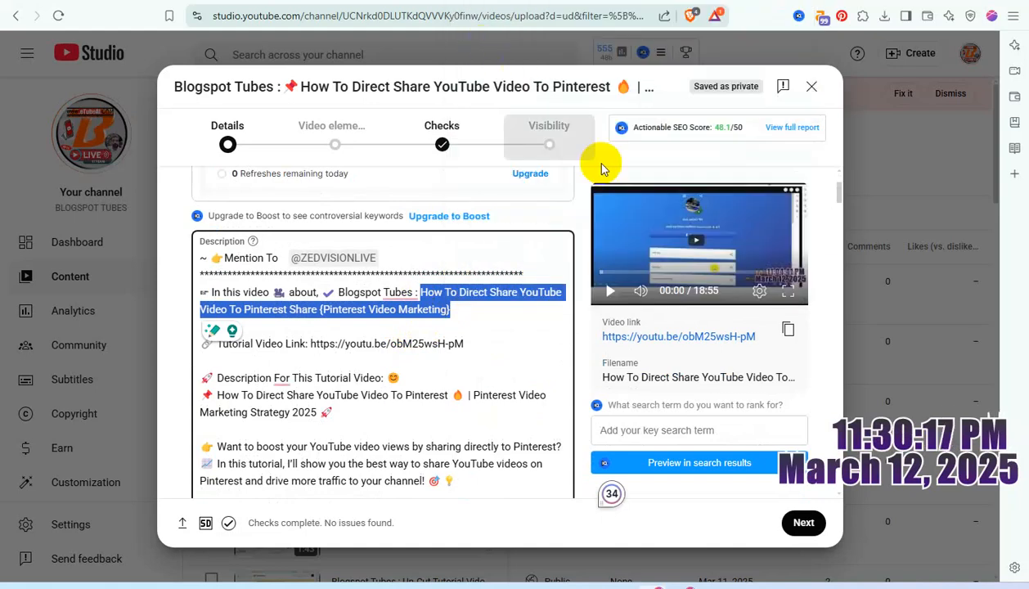
# Step: Add manually written English subtitles with the copied title as a caption from 00:00:00 to 00:02:00, and publish them
pyautogui.click(802, 522)
pyautogui.click(777, 260)
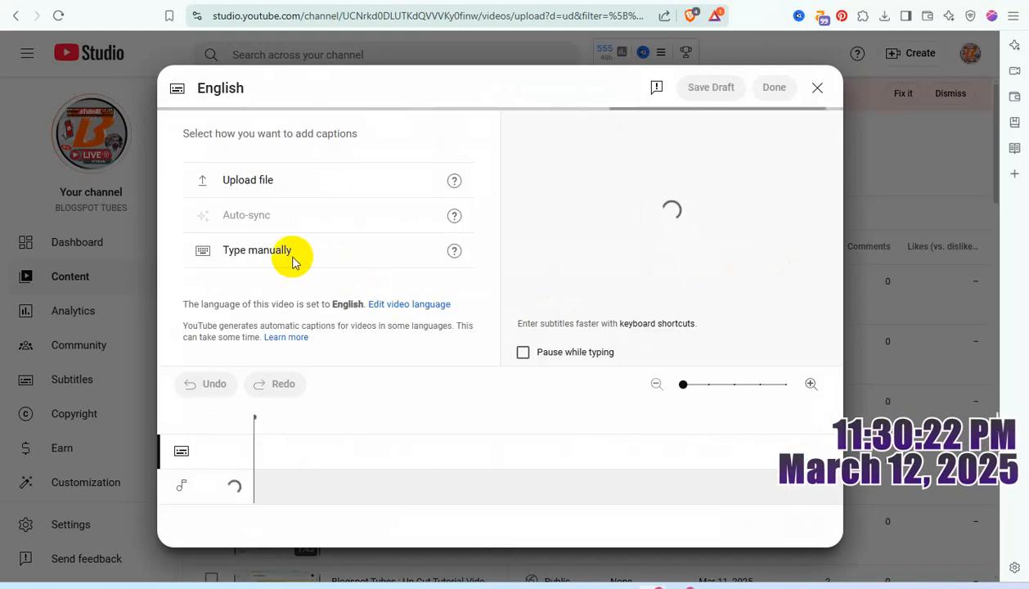
pyautogui.click(291, 256)
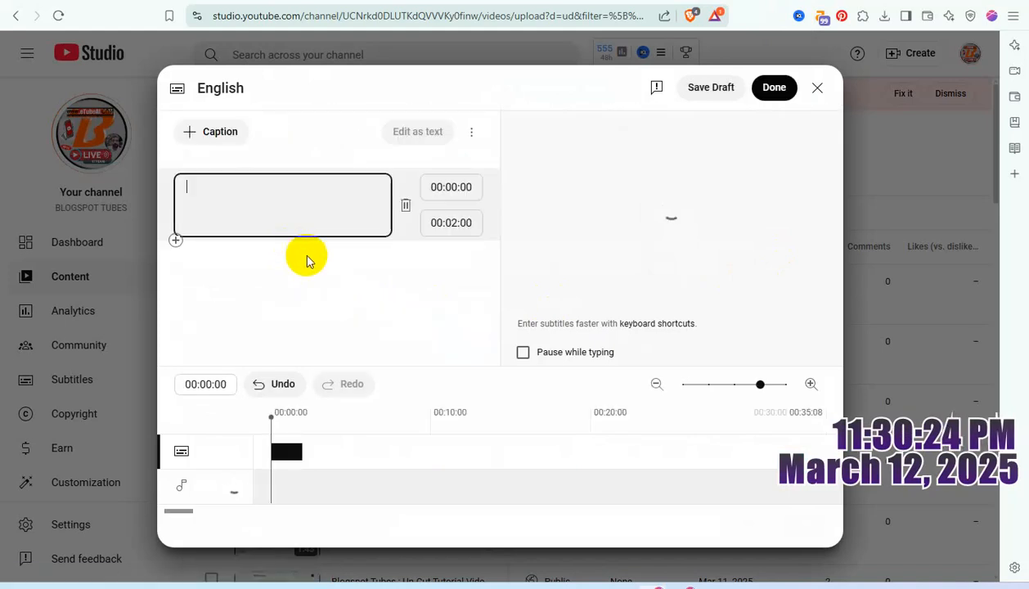
pyautogui.hotkey('ctrl', 'v')
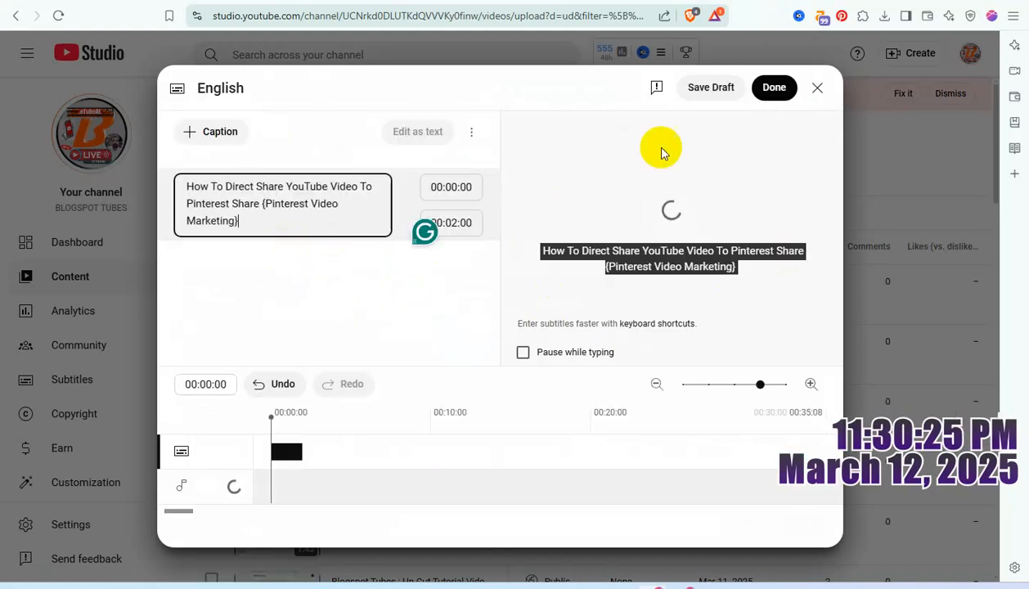
pyautogui.click(770, 88)
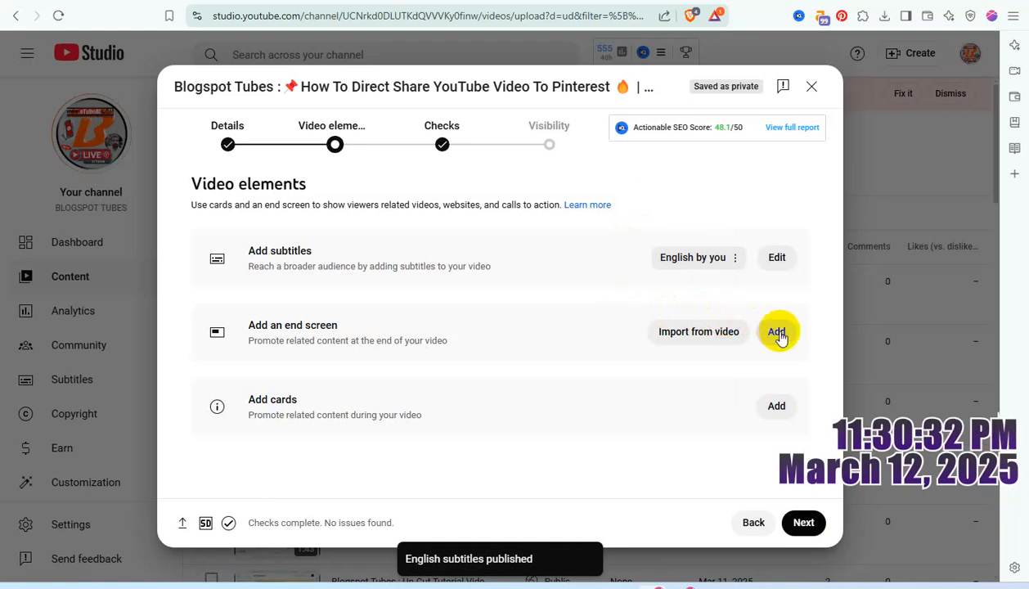
# Step: Add an end screen with "Best for viewer" and "Most recent upload" videos, both running from 18:49:06 to 18:54:06, and save it
pyautogui.click(777, 334)
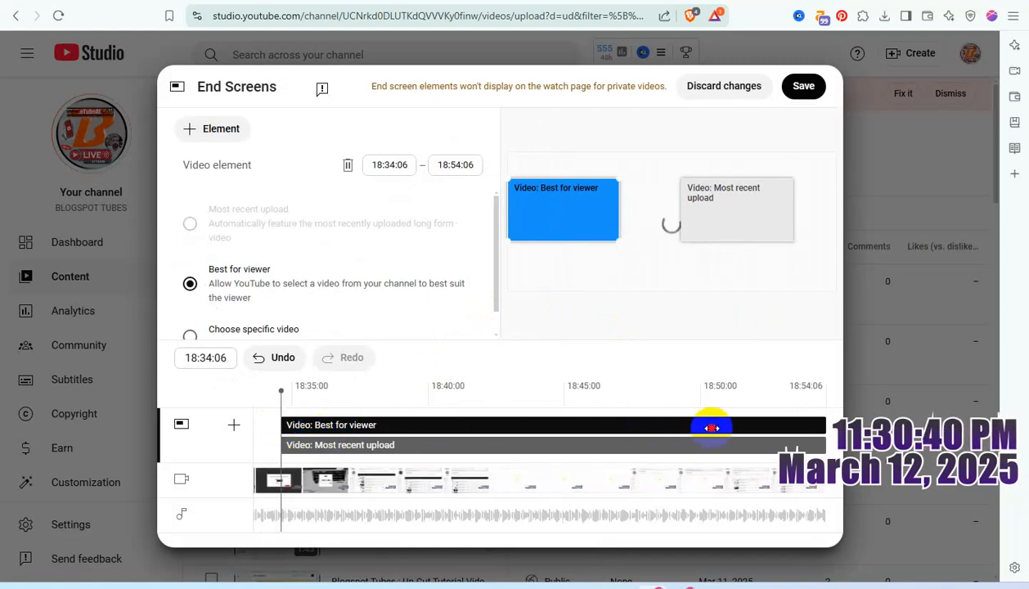
pyautogui.moveTo(745, 427); pyautogui.dragTo(745, 425)
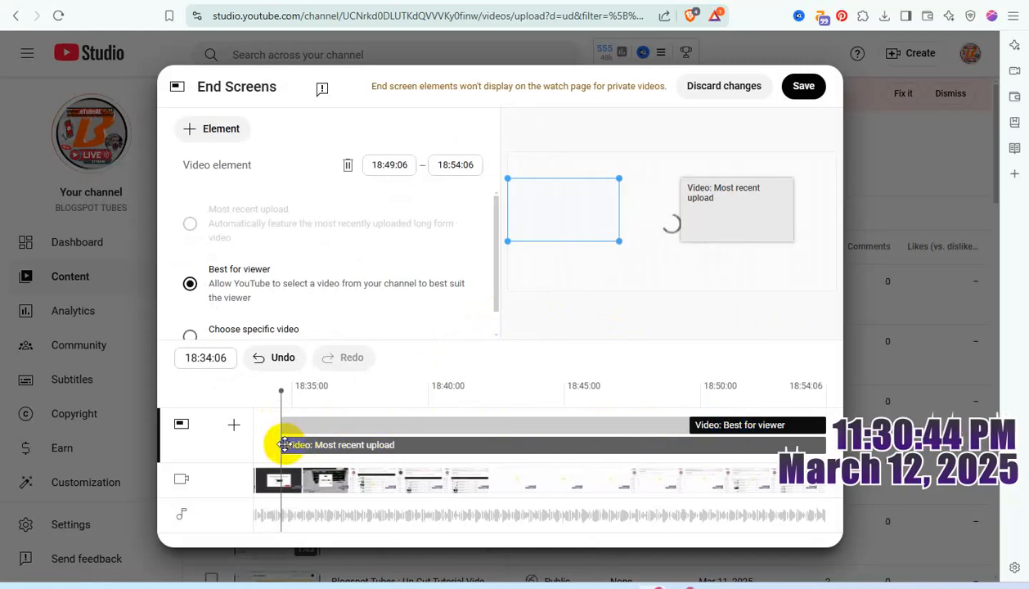
pyautogui.moveTo(281, 444); pyautogui.dragTo(708, 441)
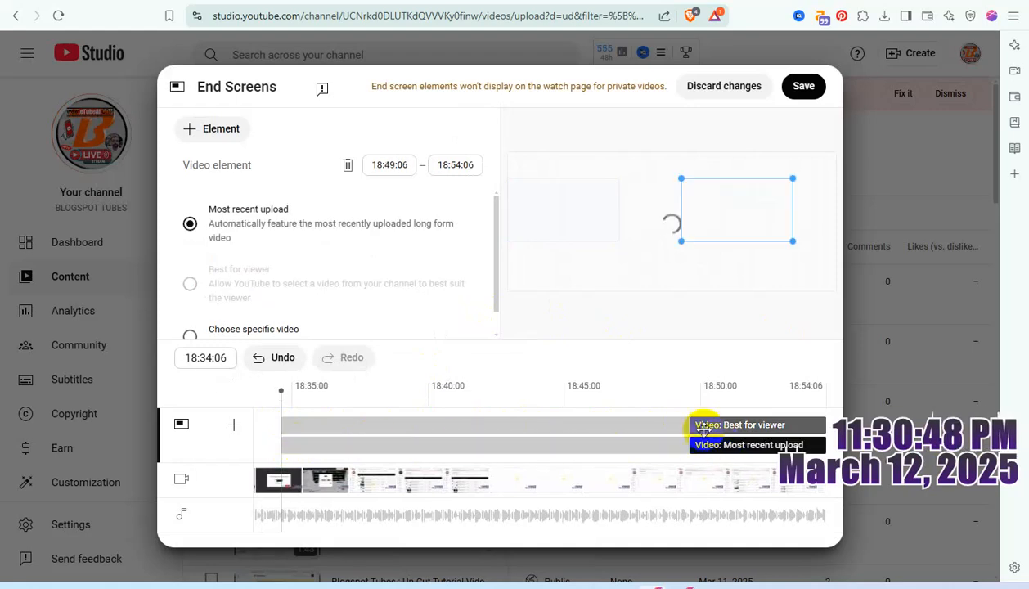
pyautogui.click(806, 93)
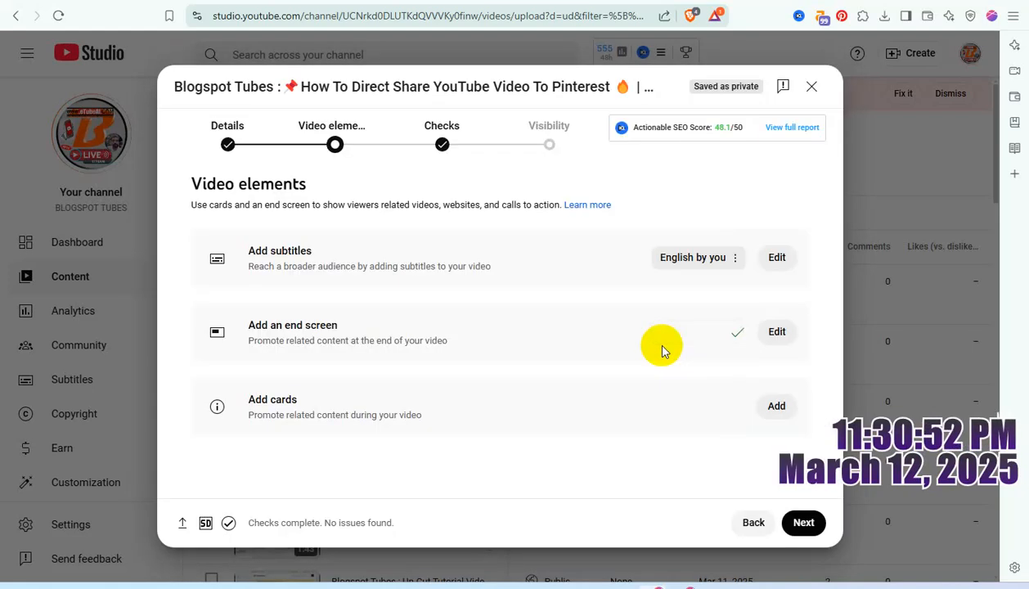
# Step: Add a playlist card for "YouTube Video Tricks | Boost Your Channel Gro..." at 03:02:05 in the video
pyautogui.click(776, 405)
pyautogui.click(360, 411)
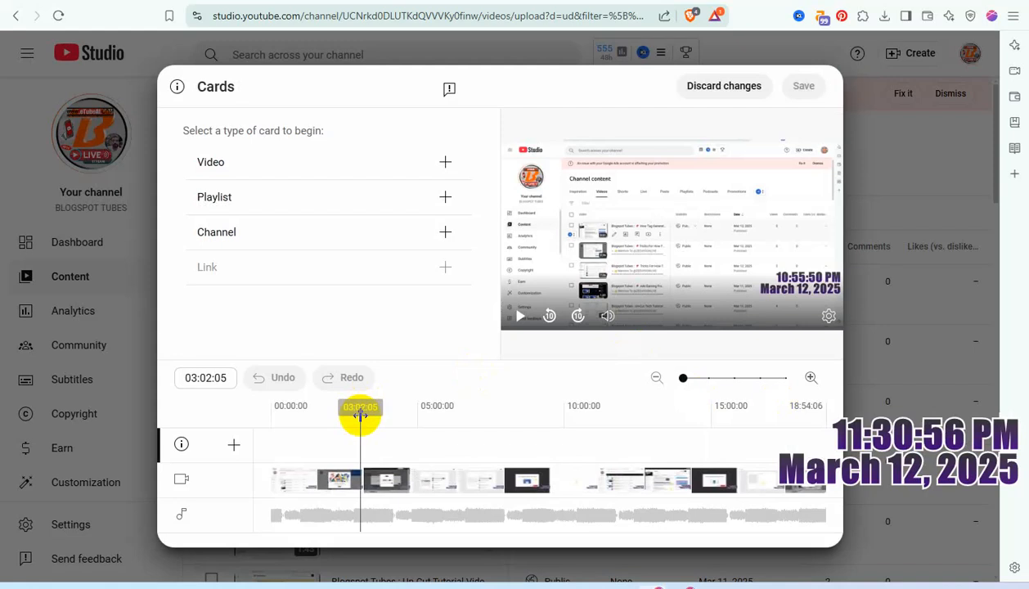
pyautogui.click(446, 199)
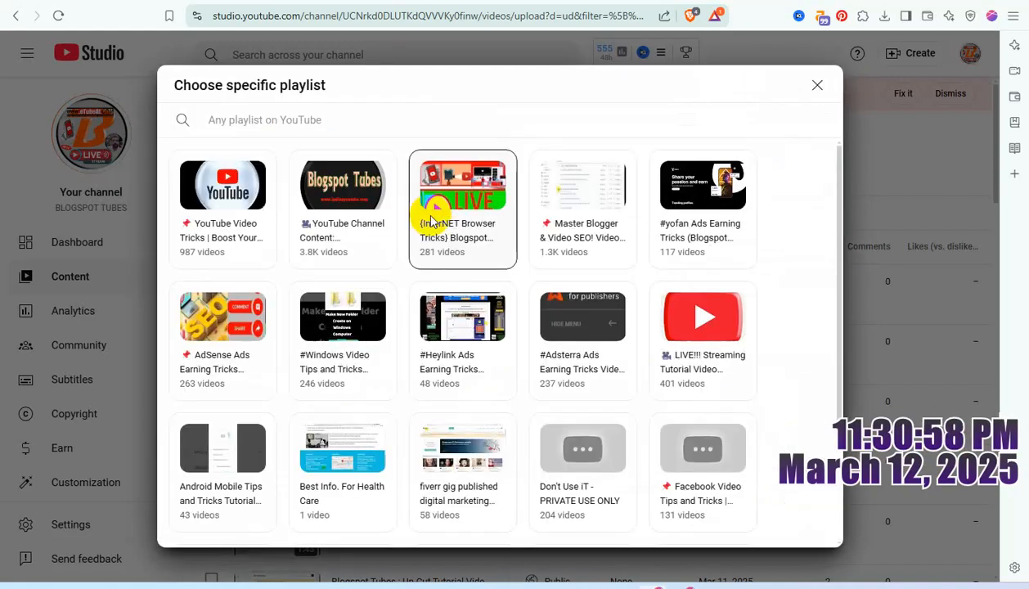
pyautogui.click(232, 206)
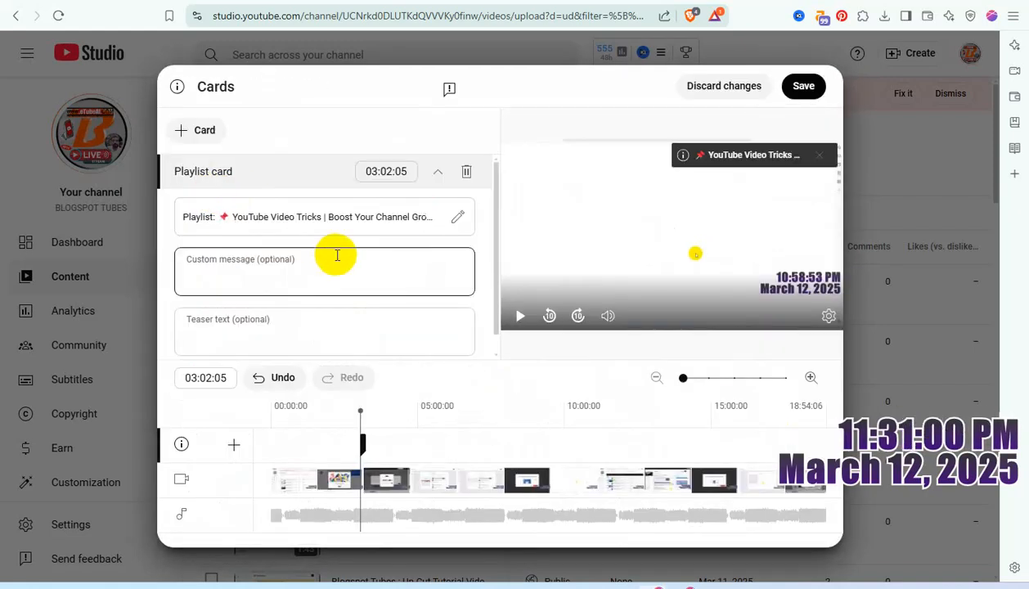
pyautogui.click(451, 326)
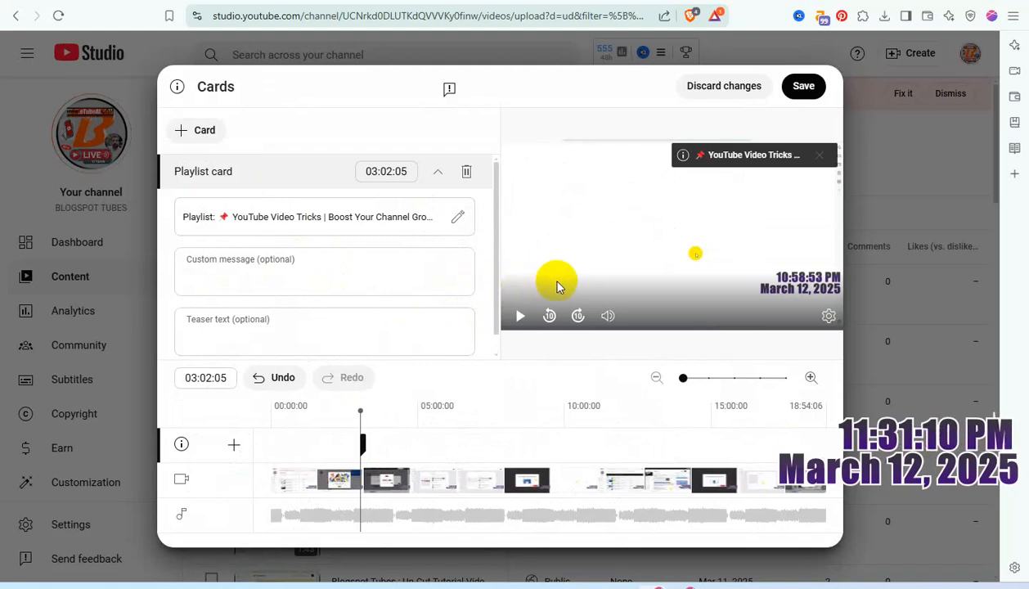
pyautogui.click(455, 315)
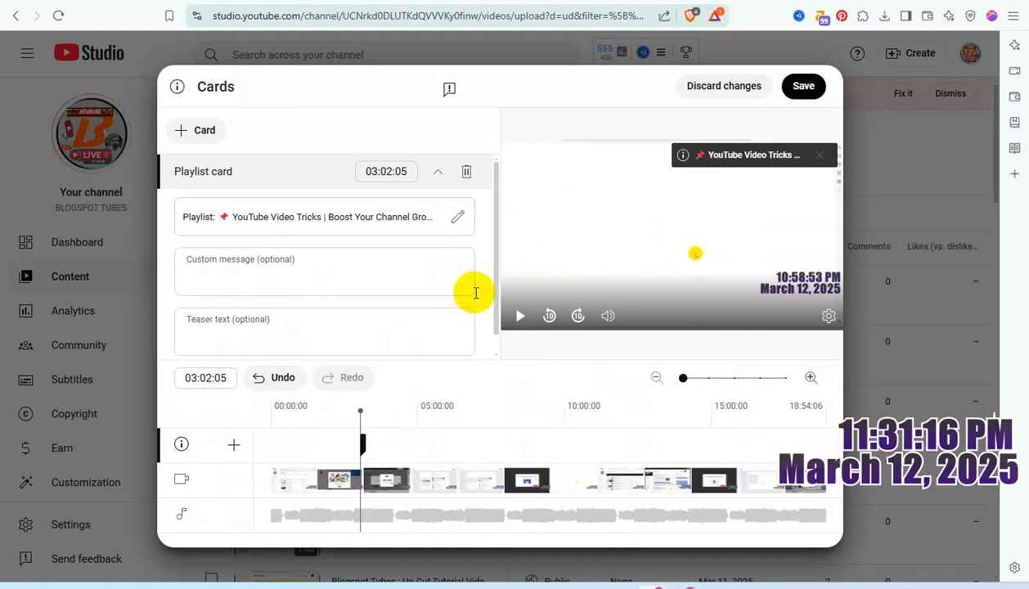
# Step: Add a second playlist card at 08:23:07 for the "YouTube Channel Content: Videos/Shorts/LIVE!!!" playlist
pyautogui.click(517, 413)
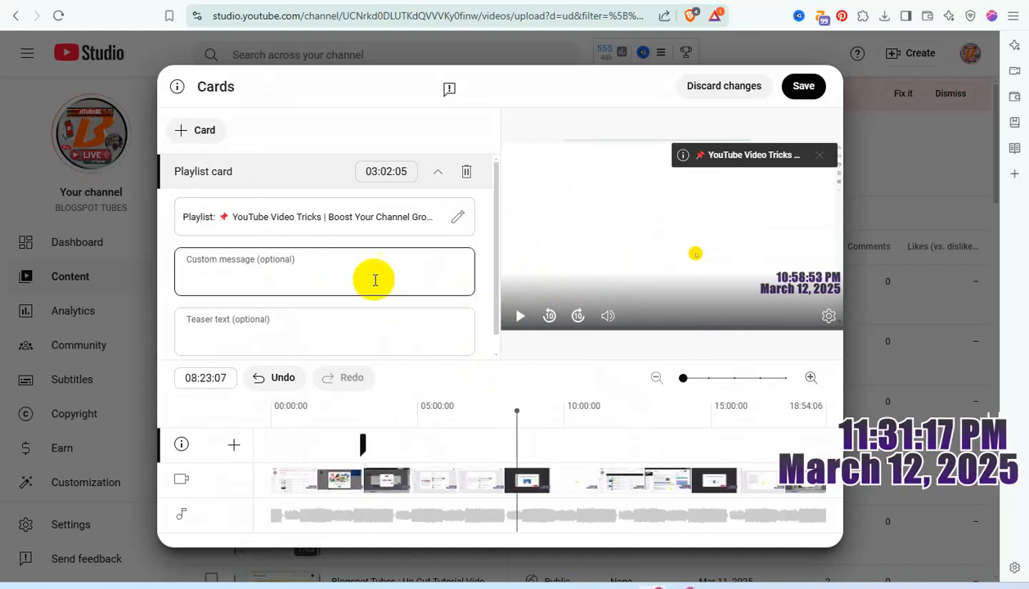
pyautogui.click(205, 131)
pyautogui.click(211, 152)
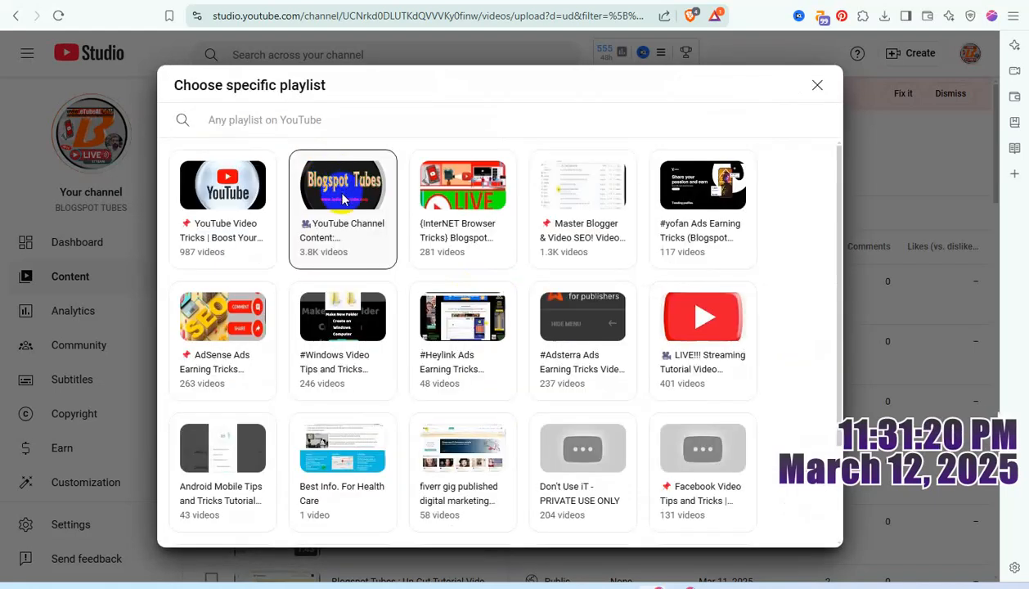
pyautogui.click(343, 192)
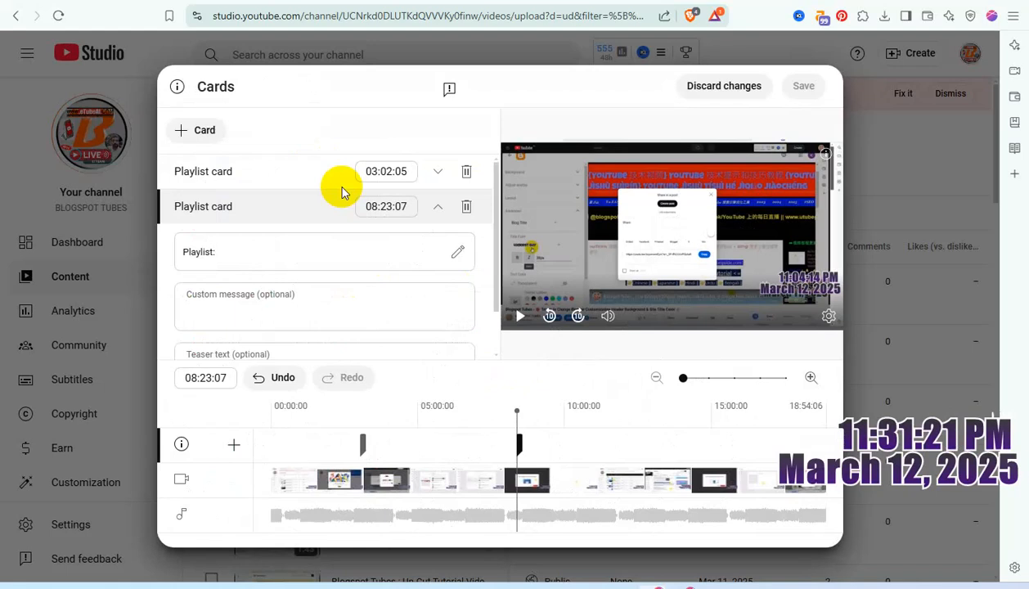
# Step: Add a third playlist card at 12:14:04 for the "{InterNET Browser Tricks} Blogspot Tubes" playlist
pyautogui.click(631, 426)
pyautogui.click(205, 131)
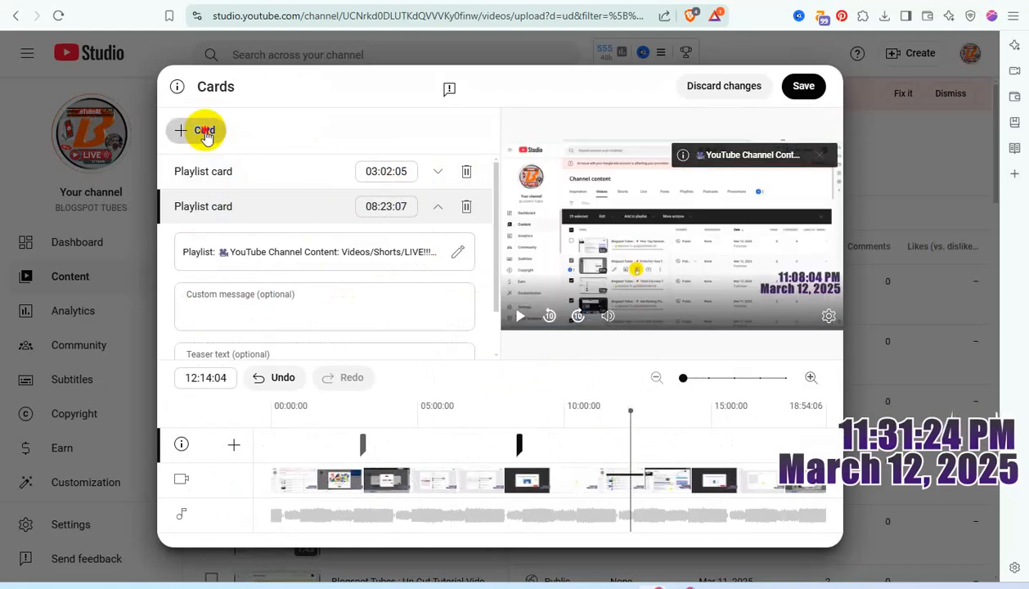
pyautogui.click(204, 152)
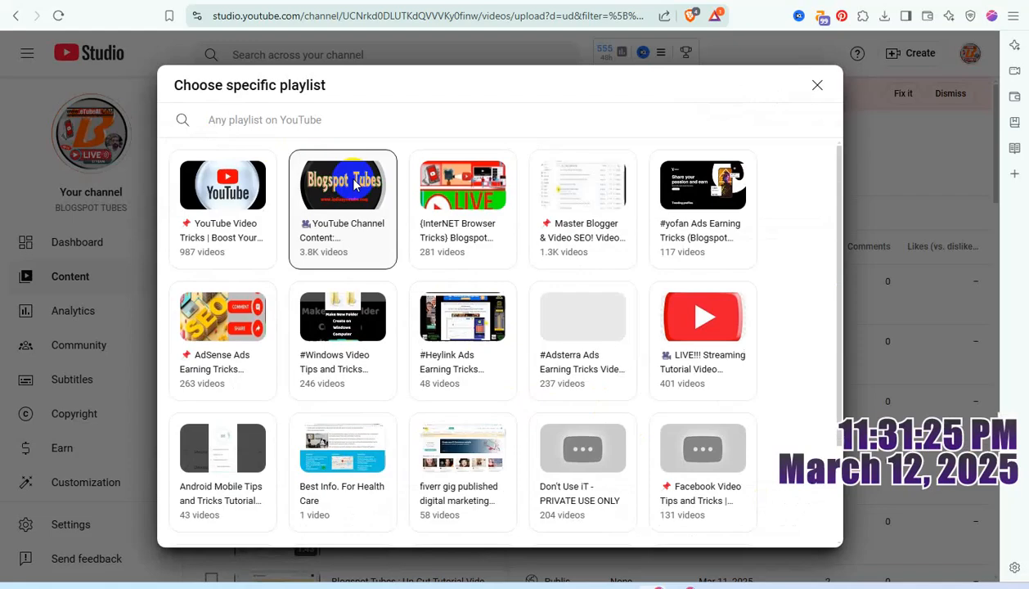
pyautogui.click(473, 188)
# Step: Add a fourth playlist card at 15:28:07 for the "Master Blogger & Video SEO!" playlist and save the cards
pyautogui.click(724, 414)
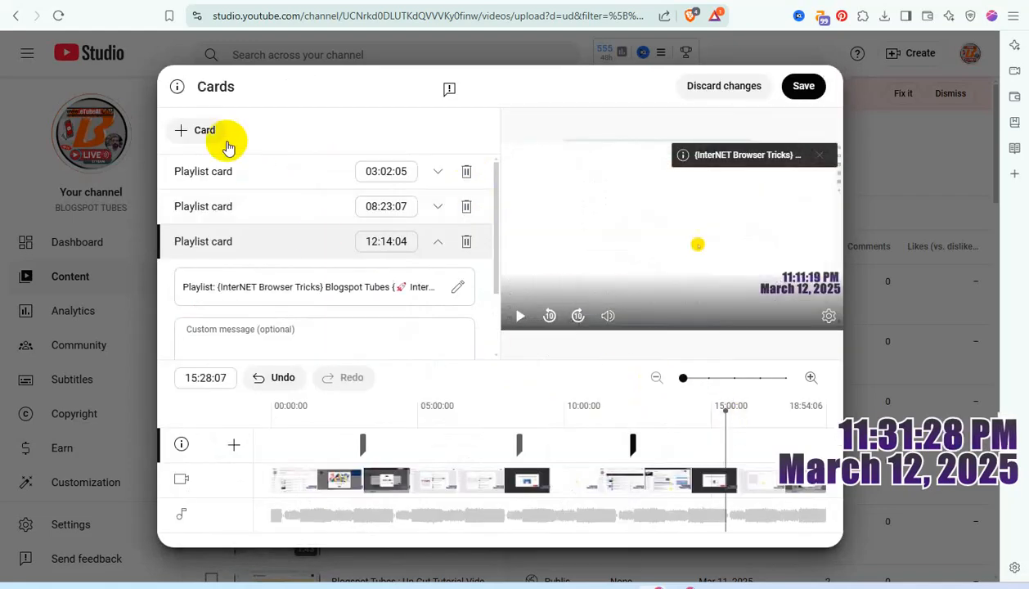
pyautogui.click(205, 131)
pyautogui.click(200, 154)
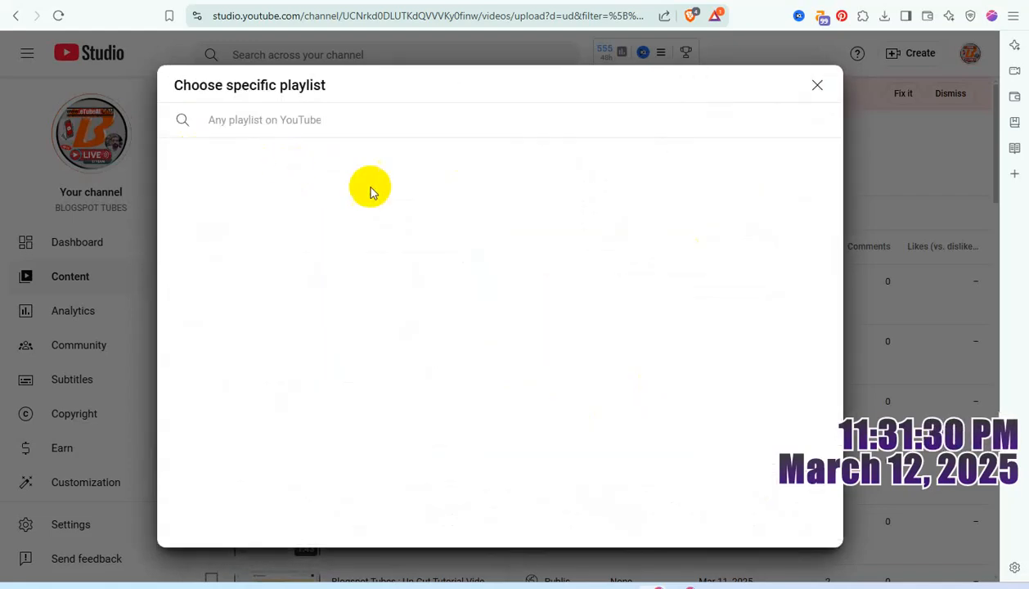
pyautogui.click(563, 184)
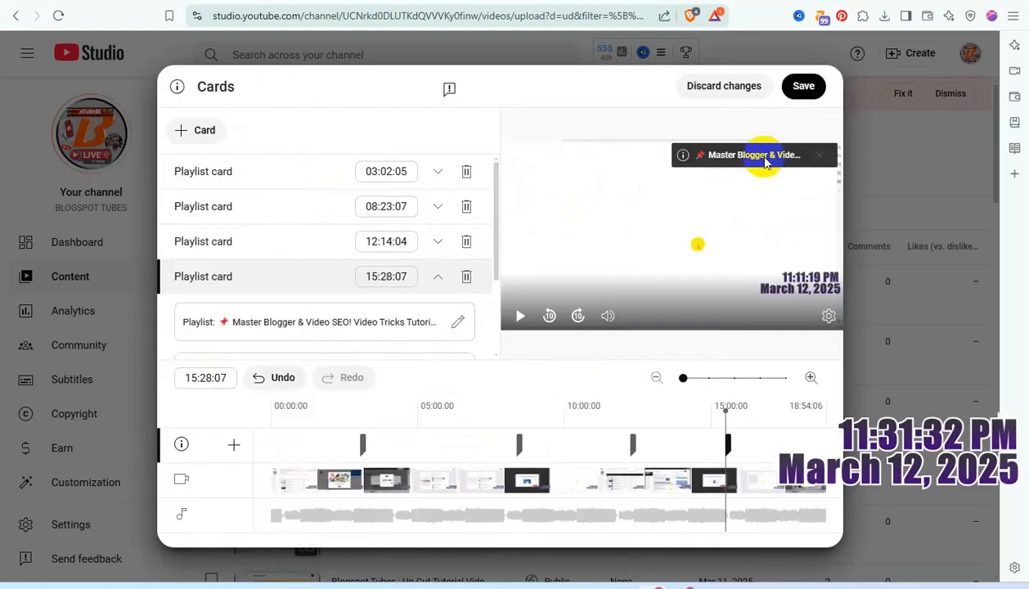
pyautogui.click(800, 94)
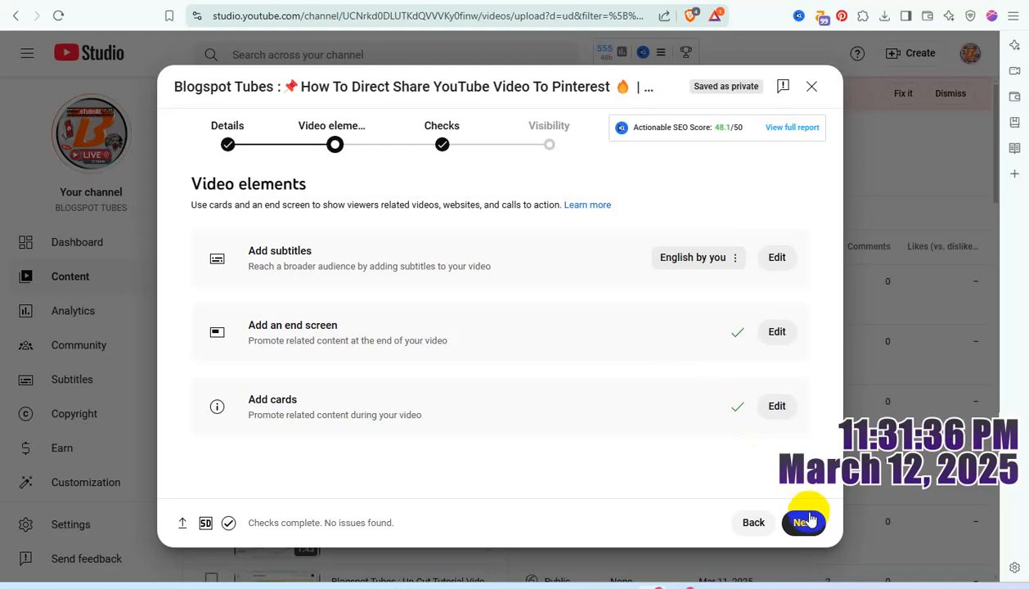
# Step: Continue past the checks, publish the video with Public visibility, and dismiss the share dialog
pyautogui.click(804, 523)
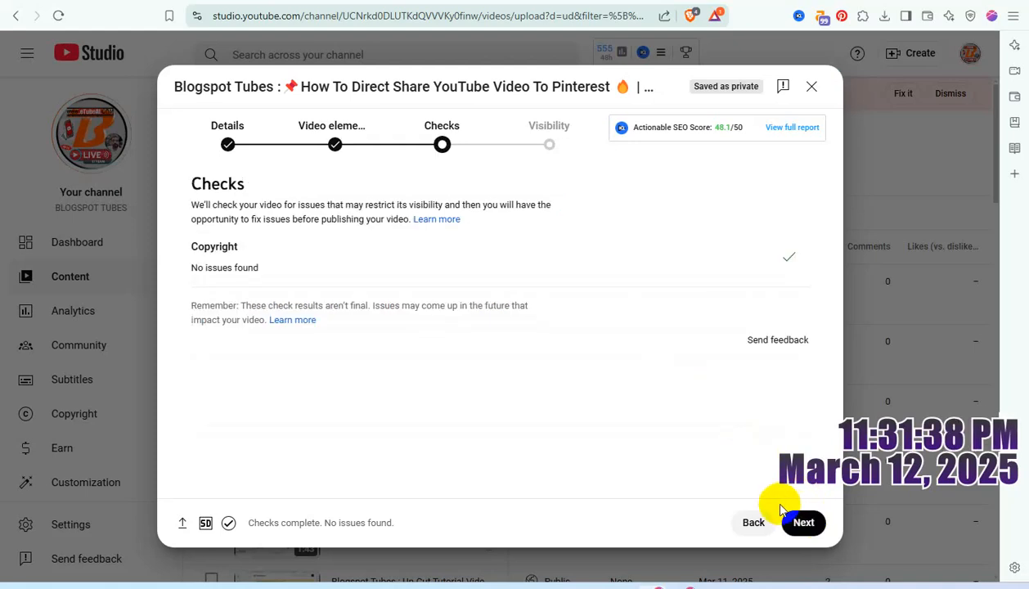
pyautogui.click(803, 523)
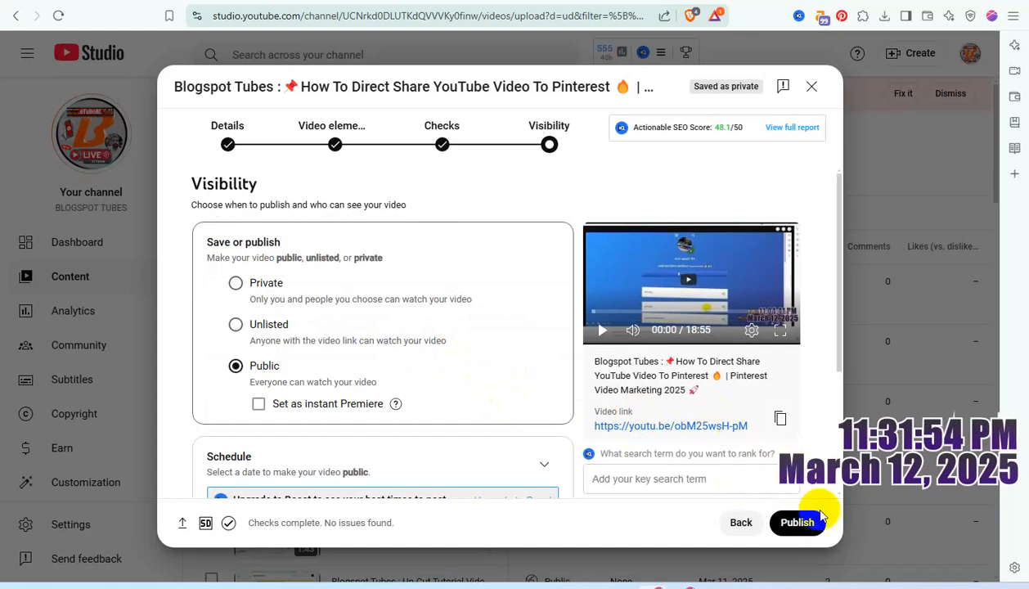
pyautogui.click(793, 525)
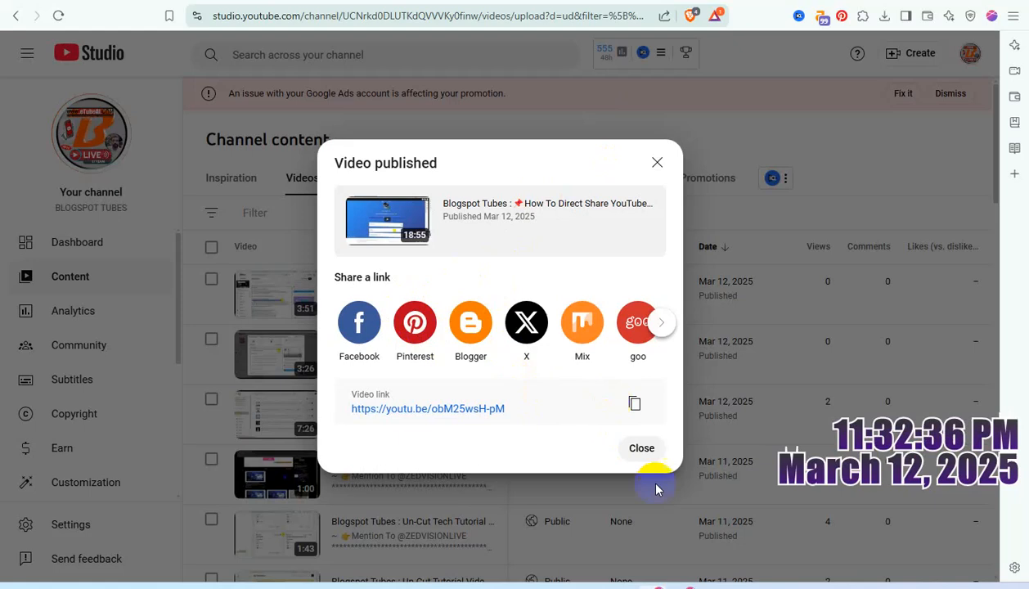
pyautogui.click(642, 449)
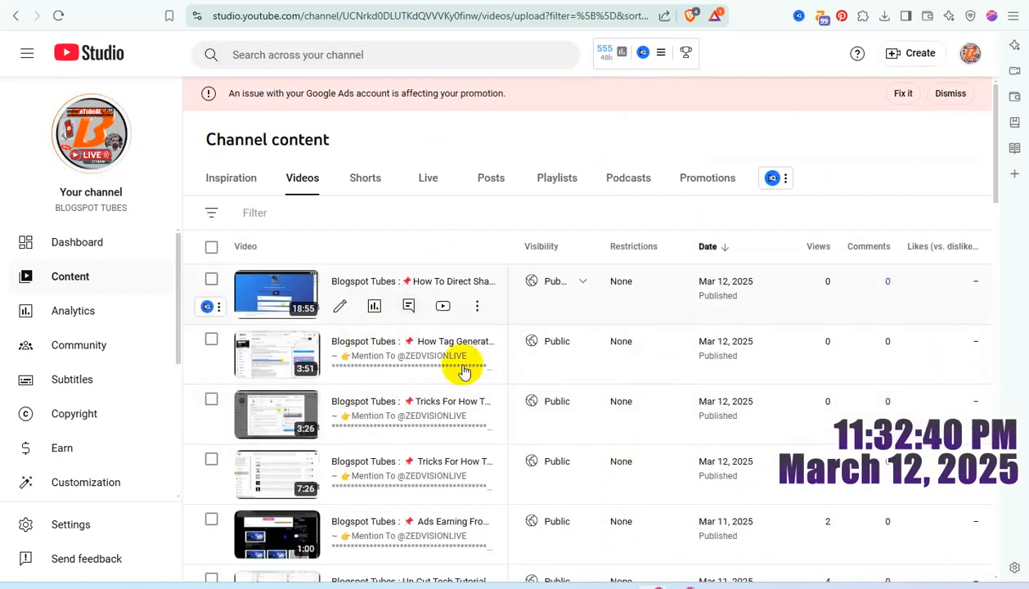
# Step: Open the published video on YouTube and share it to Pinterest, saving it to the "Blogspot Tubes (YouTube Channel)" board
pyautogui.click(442, 307)
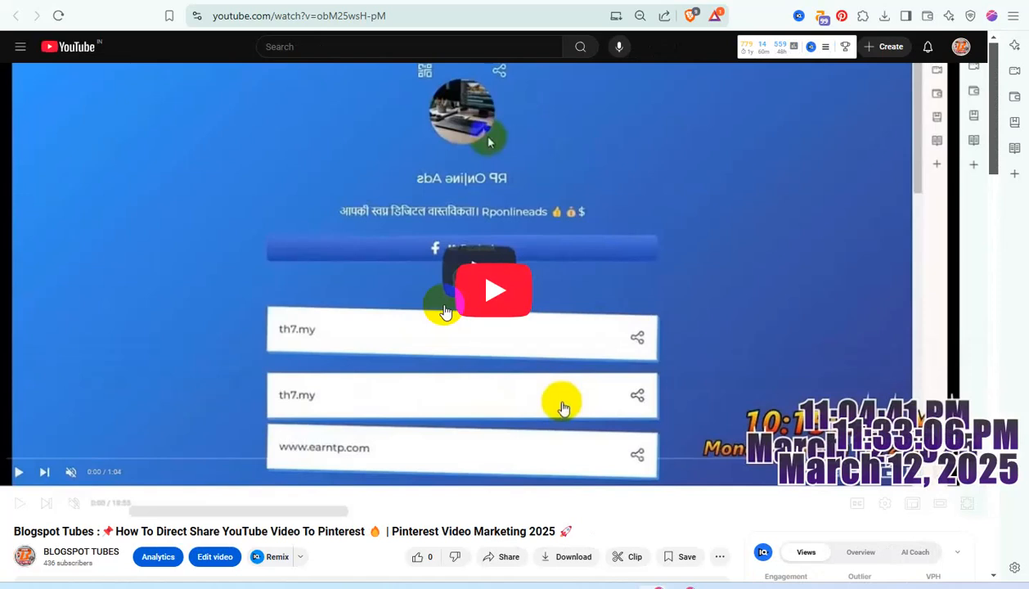
pyautogui.click(500, 556)
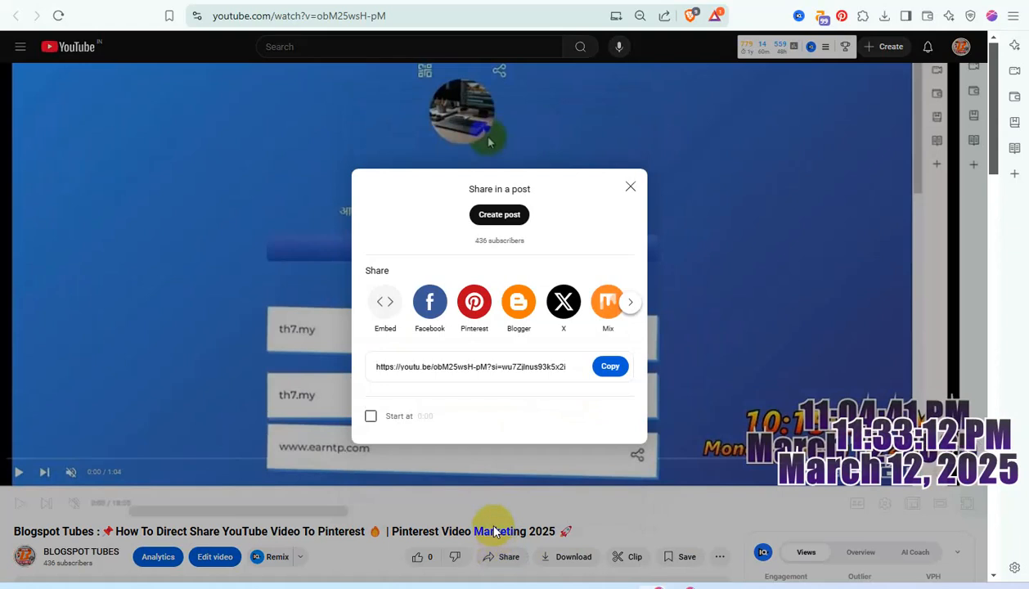
pyautogui.click(476, 308)
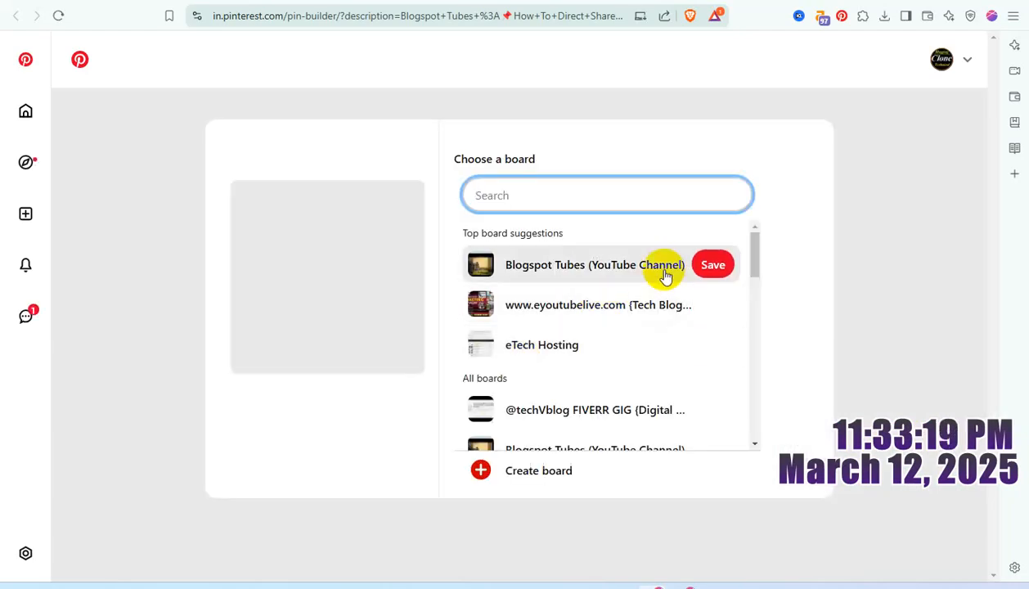
pyautogui.click(709, 265)
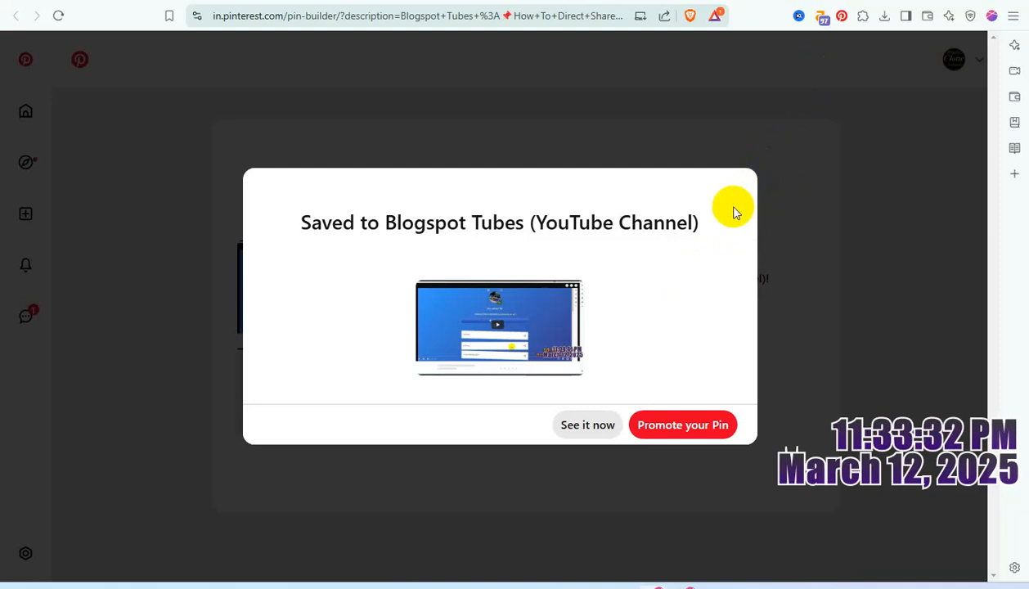
pyautogui.click(789, 148)
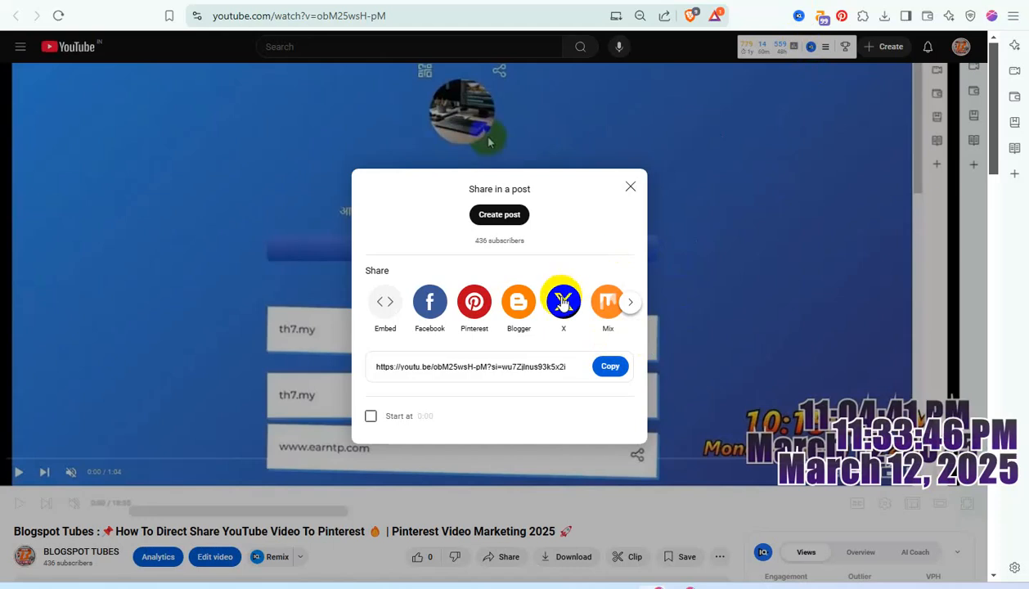
pyautogui.click(475, 302)
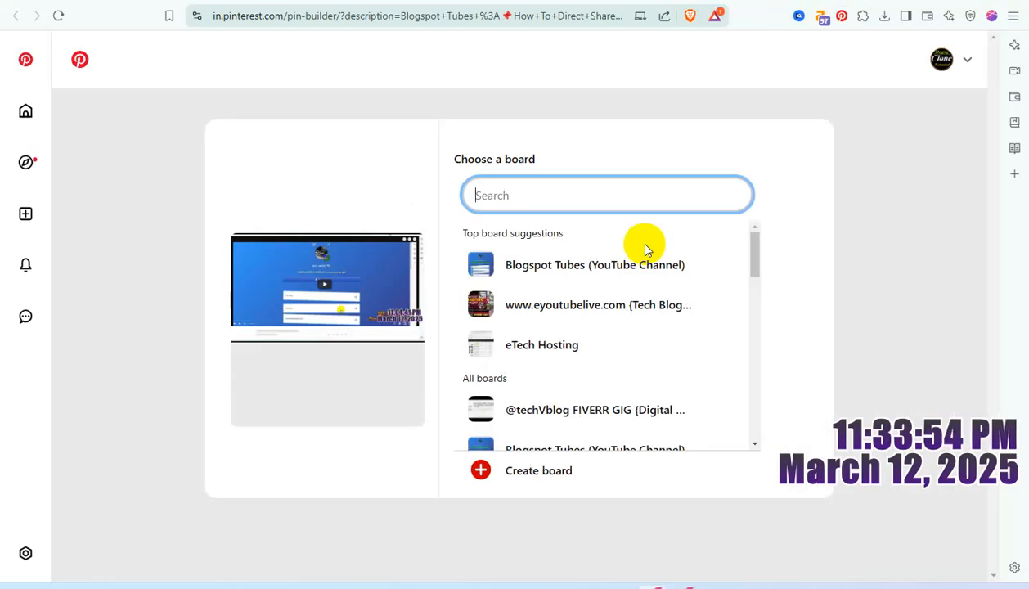
pyautogui.click(707, 264)
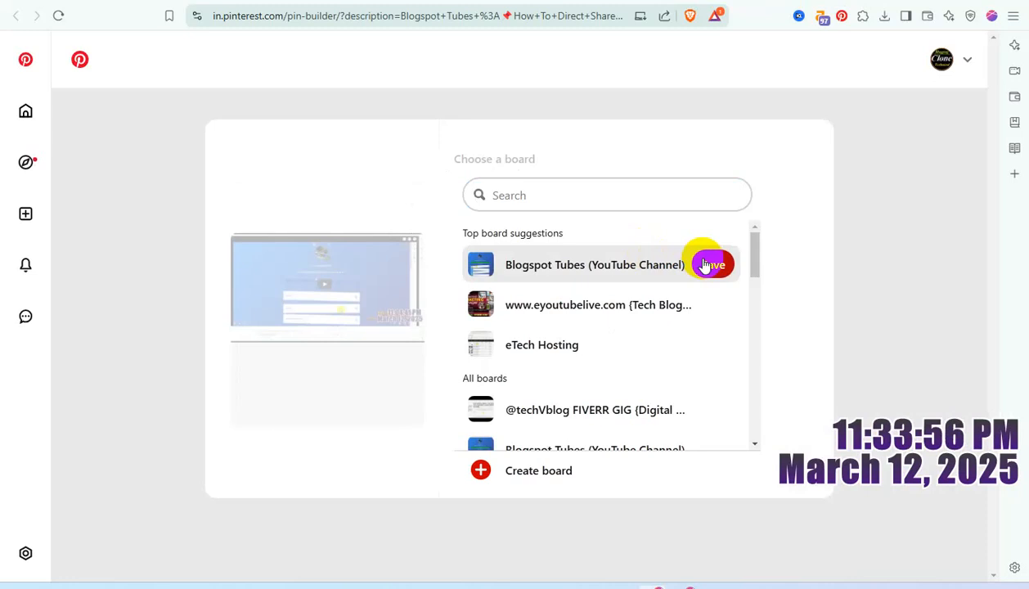
pyautogui.click(706, 264)
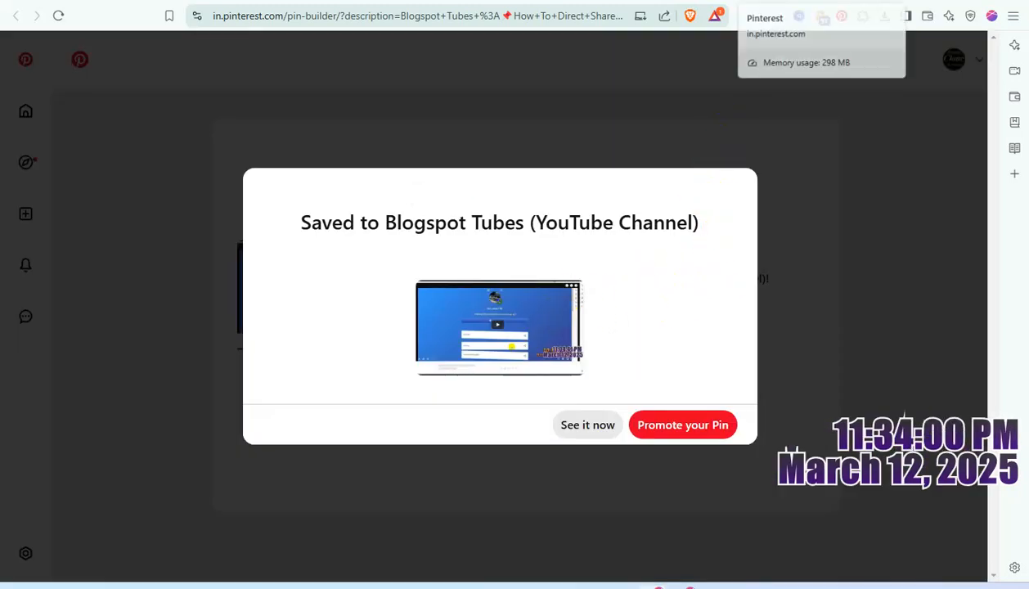
pyautogui.click(822, 2)
pyautogui.click(822, 2)
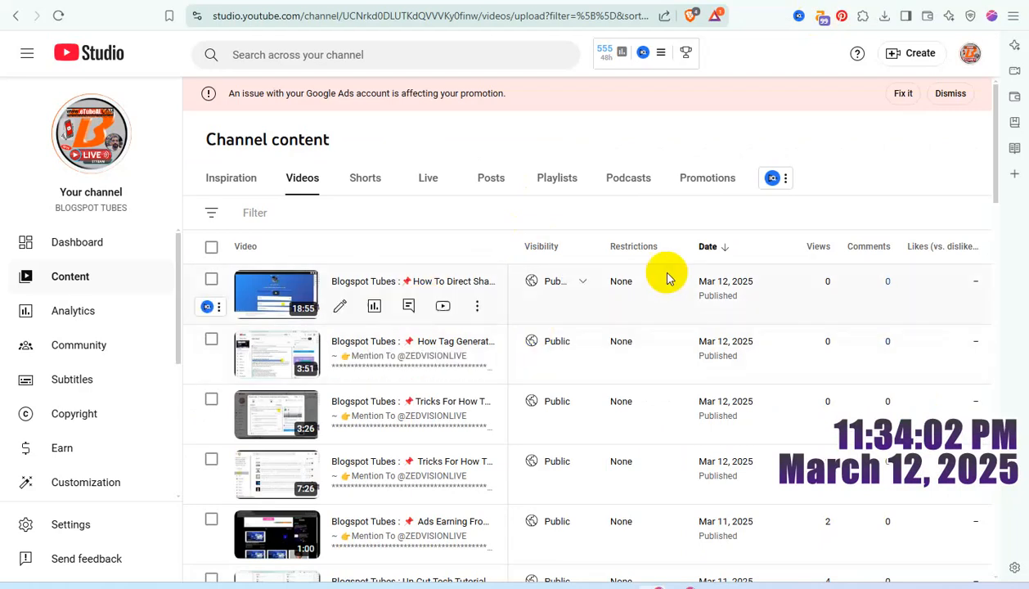
# Step: Open the details of the newly published Pinterest tutorial and review its description, tag lines and video links
pyautogui.click(342, 306)
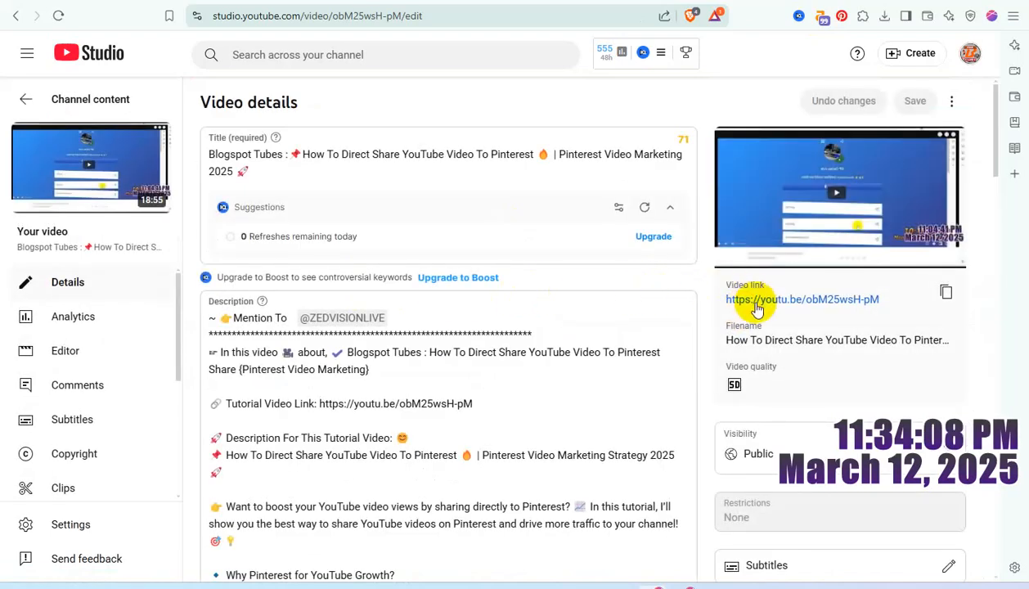
pyautogui.scroll(-6, 757, 308)
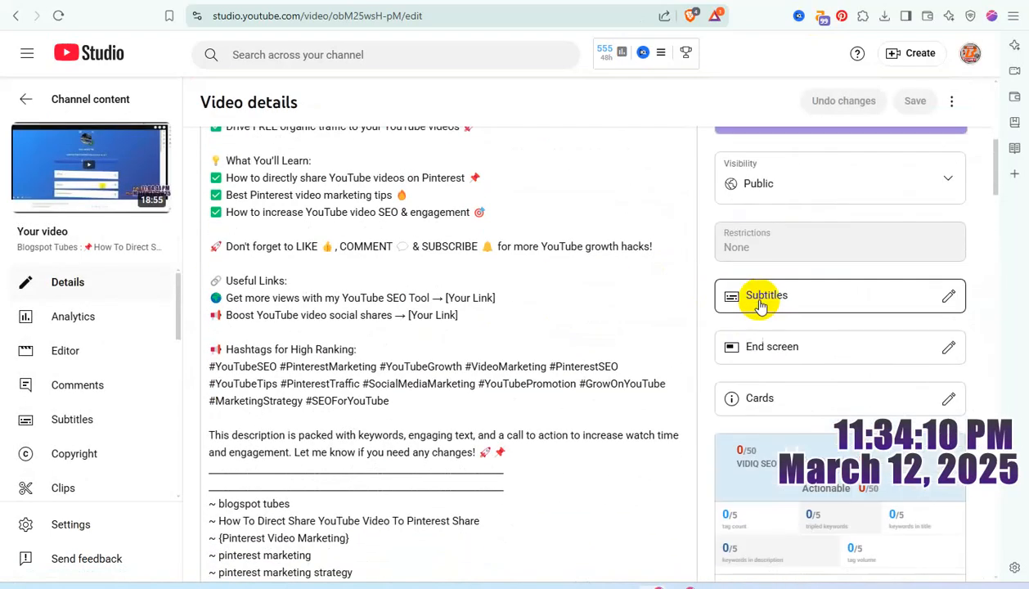
pyautogui.scroll(-2, 758, 299)
pyautogui.scroll(-2, 542, 258)
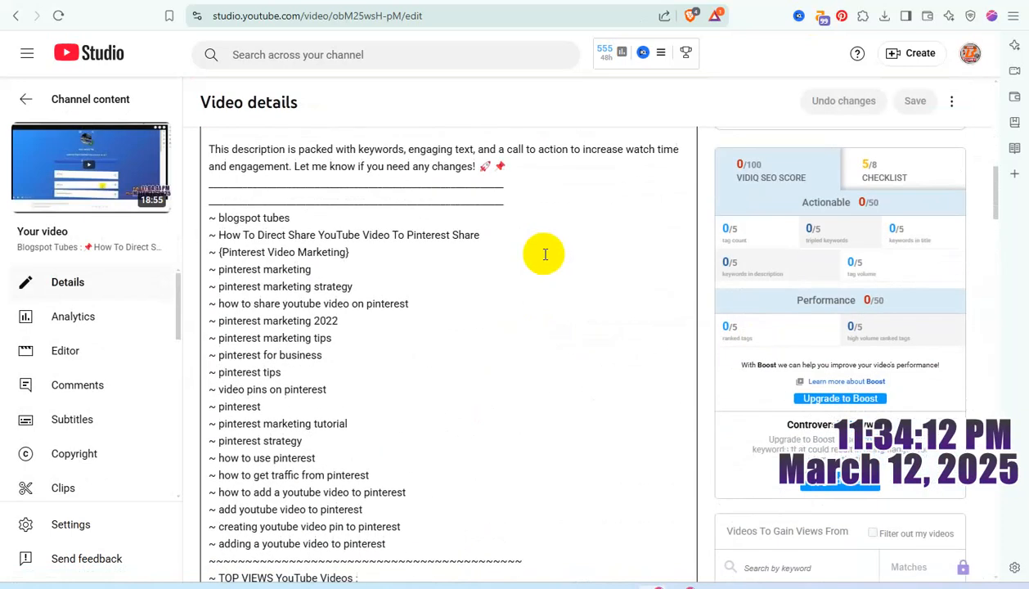
pyautogui.scroll(-4, 544, 254)
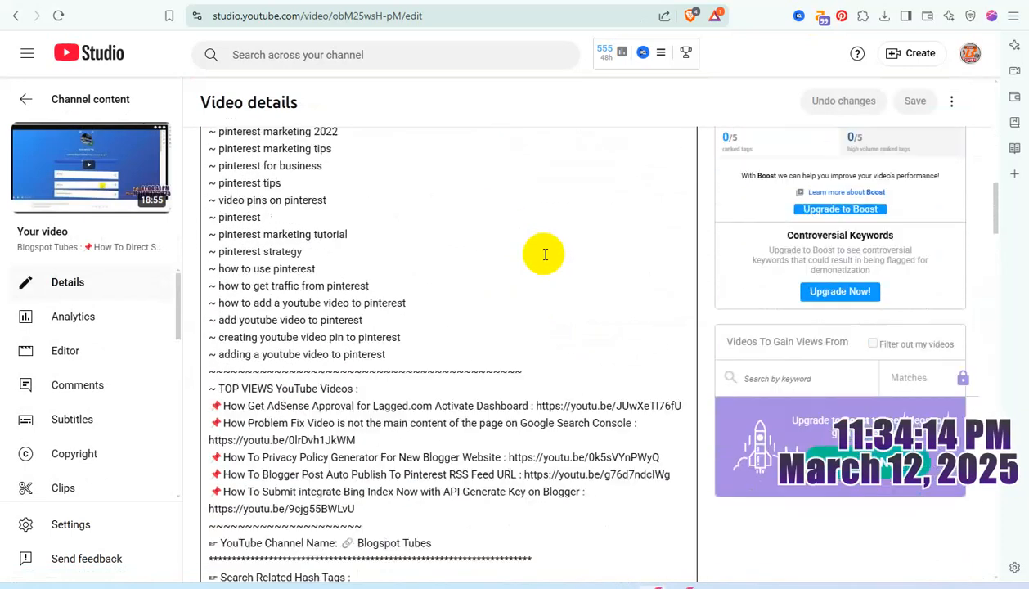